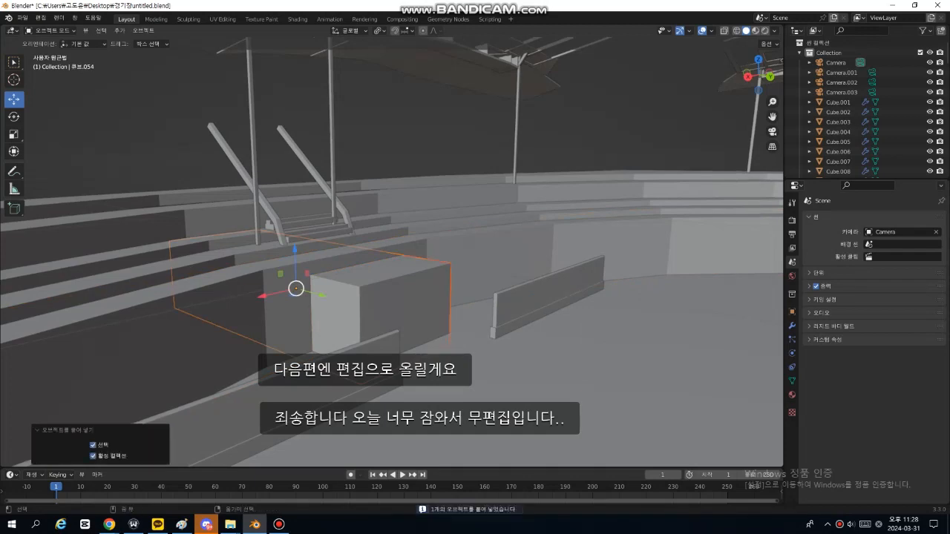
Apply a Boolean operation between the pasted box and the curved lower wall of the stands
click(401, 304)
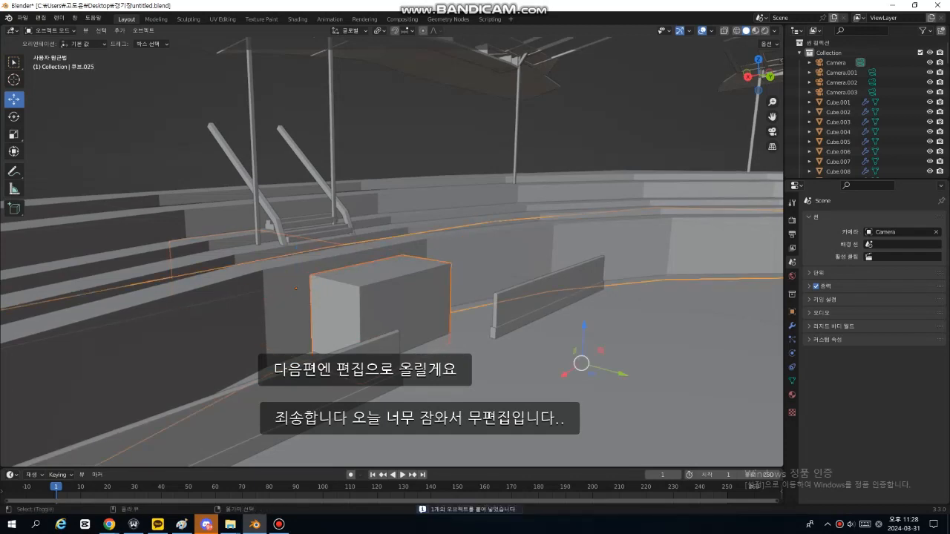
key(ctrl+shift+b)
click(512, 348)
Scale up the box between the two low barriers uniformly by a factor of about 1.1
middle_drag(512, 327, 466, 337)
key(s)
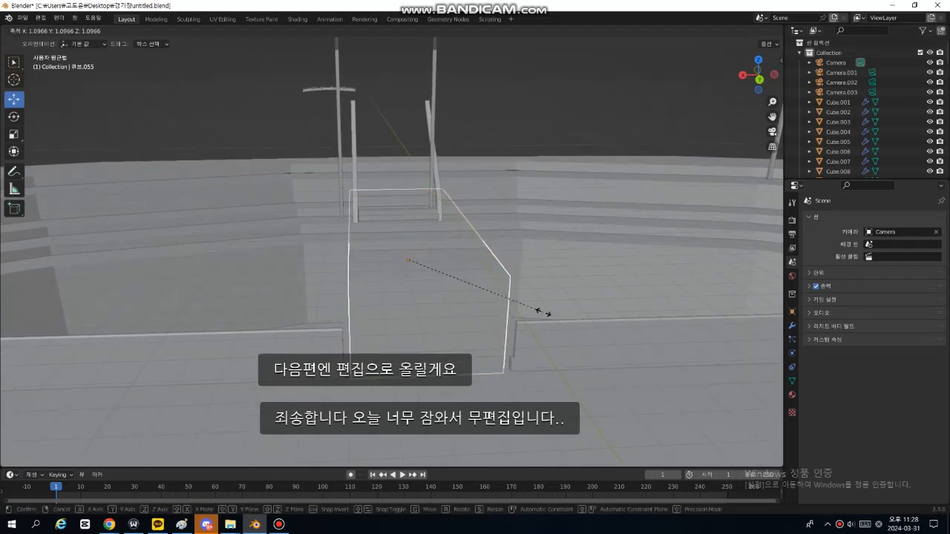
click(543, 314)
Enter mesh editing on the box and inset its front face by about 0.084 m
key(Tab)
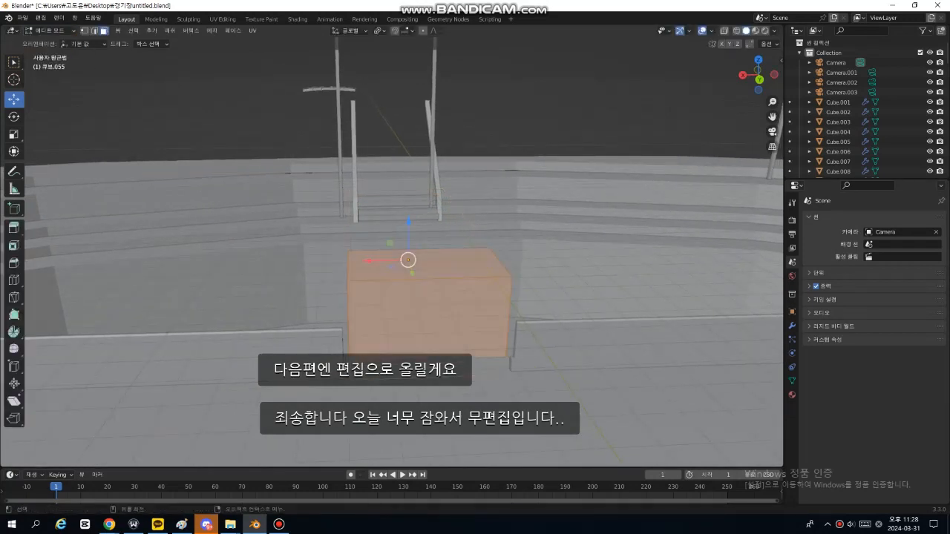
middle_drag(466, 336, 476, 327)
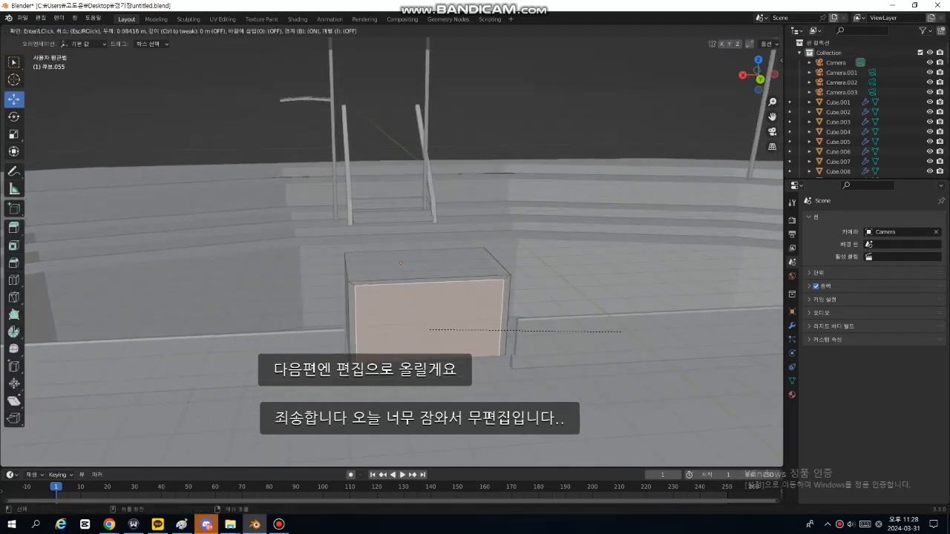
click(615, 334)
Extrude the inset front face into the box and move it back about 6.42 m along Y to hollow out a passage
middle_drag(615, 334, 675, 286)
click(623, 319)
middle_drag(465, 337, 482, 329)
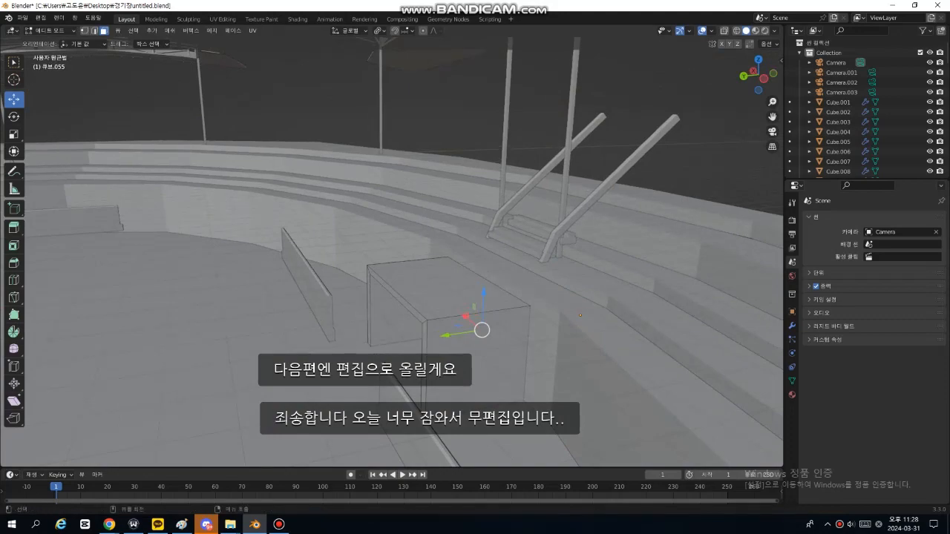
drag(445, 336, 500, 325)
middle_drag(500, 326, 618, 332)
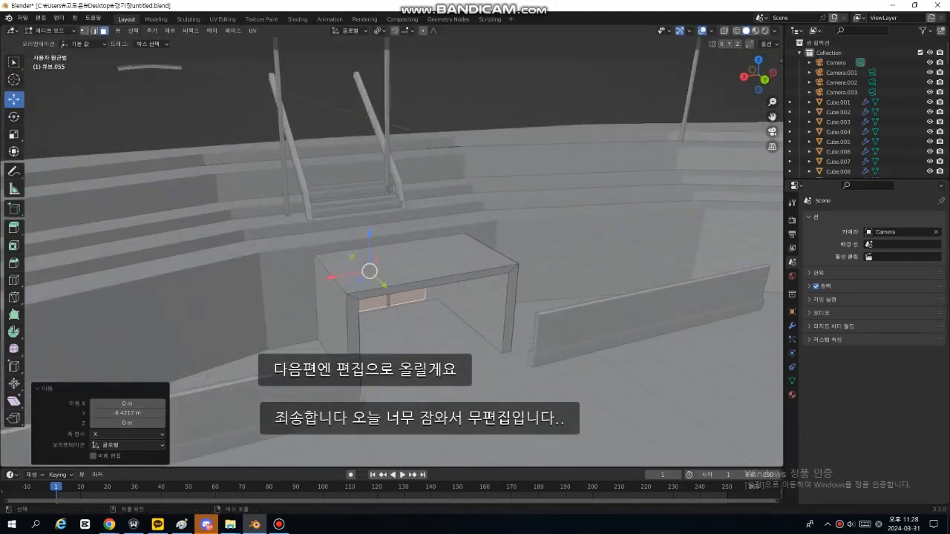
middle_drag(416, 334, 431, 347)
click(401, 378)
key(alt+z)
middle_drag(401, 379, 334, 345)
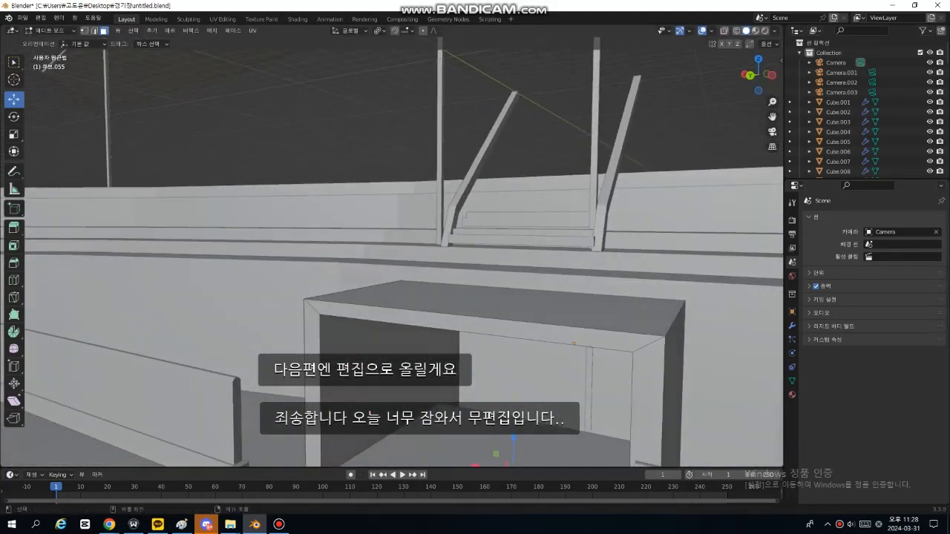
mouse_move(475, 297)
middle_down()
mouse_move(460, 307)
mouse_move(274, 294)
mouse_move(483, 342)
mouse_move(531, 293)
mouse_move(479, 304)
middle_up()
scroll(404, 252, down, 4)
drag(491, 273, 511, 266)
mouse_move(475, 282)
middle_down()
mouse_move(546, 284)
mouse_move(523, 297)
mouse_move(471, 297)
mouse_move(482, 288)
middle_up()
key(ctrl+z)
Bevel the two long upper side edges of the hollow box by about 0.5 m to round its shoulders
scroll(475, 289, up, 3)
drag(439, 256, 444, 259)
click(453, 320)
middle_drag(453, 319, 486, 323)
middle_drag(356, 204, 386, 237)
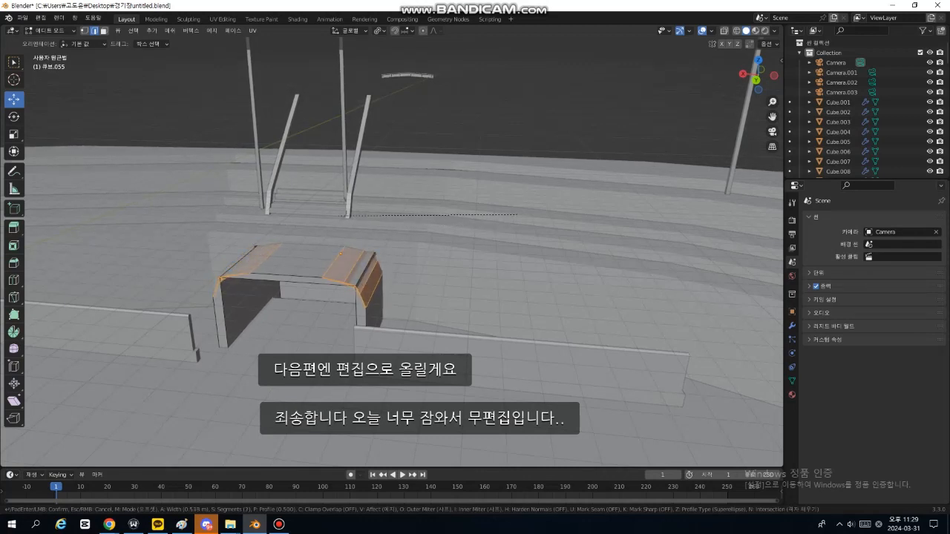
click(498, 219)
key(3)
click(498, 220)
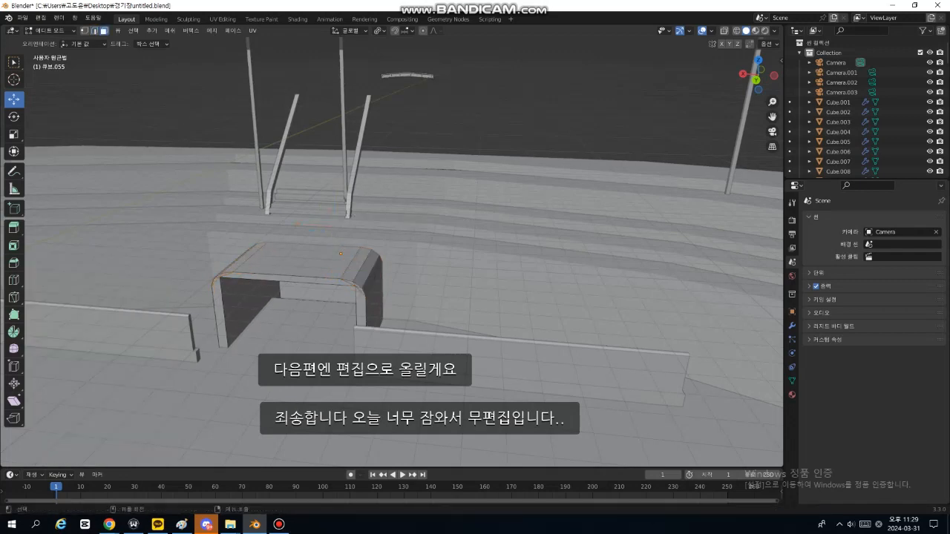
Add three loop cuts along the flat roof between the beveled shoulders
middle_drag(498, 219, 504, 256)
scroll(553, 227, down, 5)
scroll(553, 227, down, 3)
scroll(551, 256, up, 6)
scroll(535, 245, up, 3)
click(546, 246)
click(442, 266)
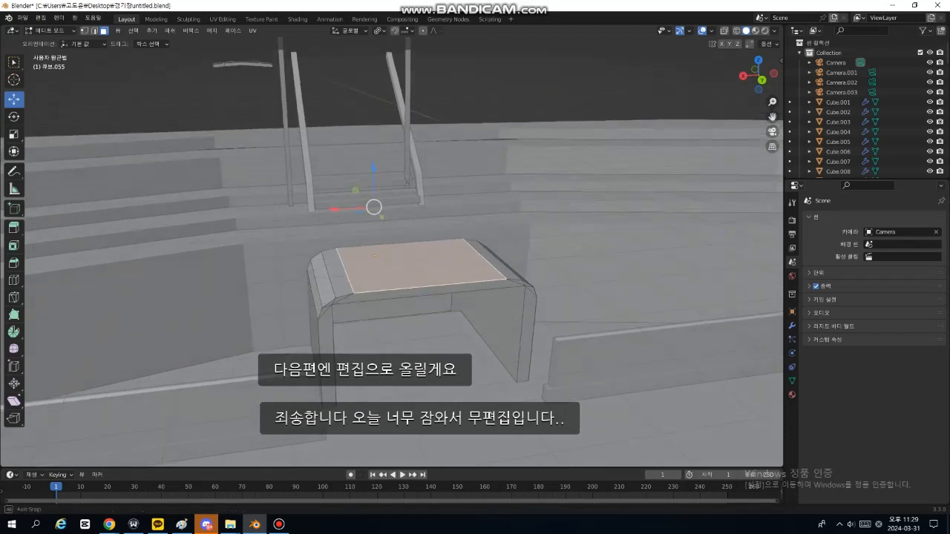
middle_drag(441, 266, 450, 235)
key(ctrl+r)
click(418, 285)
click(418, 285)
Lower the middle cut edge of the roof by about 0.41 m along Z
click(440, 267)
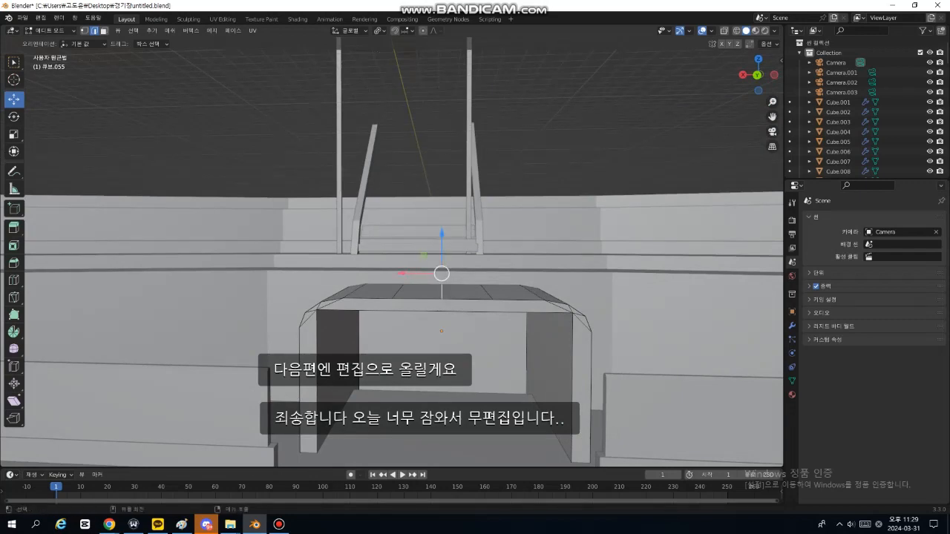
key(g)
key(z)
click(443, 286)
middle_drag(443, 285, 393, 306)
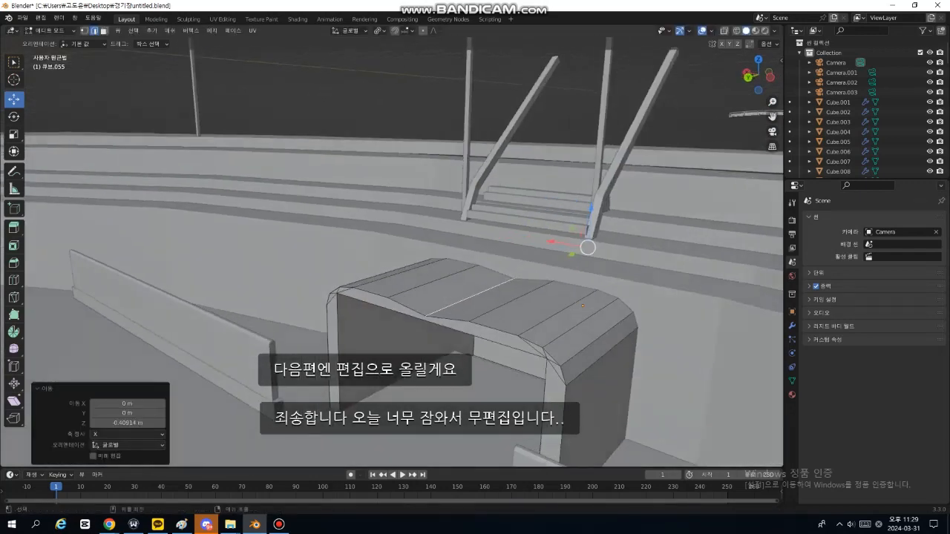
Lower the cut edge beside the middle one by about 0.26 m along Z
click(496, 298)
middle_drag(496, 298, 533, 281)
key(g)
key(z)
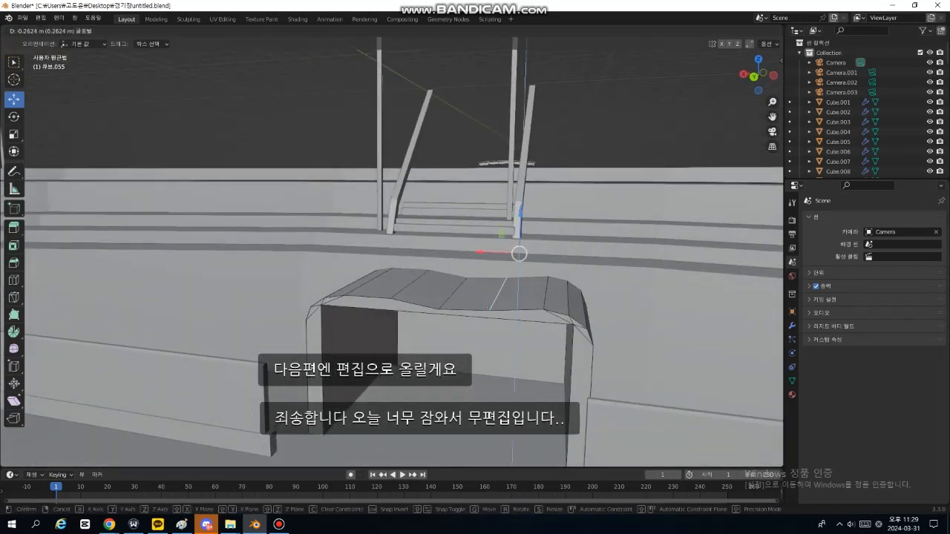
drag(519, 217, 519, 216)
Adjust the heights of the cut edges on either side of the roof's middle along Z
click(410, 285)
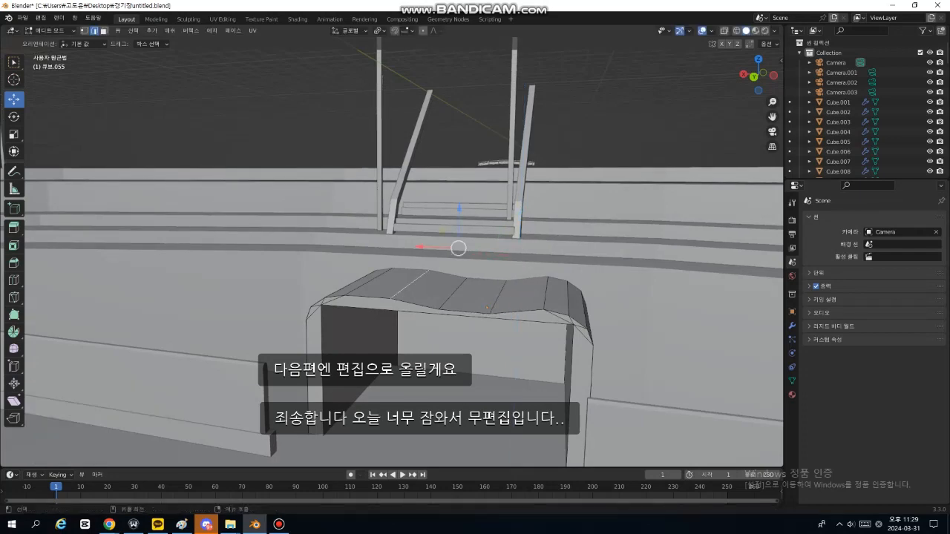
middle_drag(410, 285, 447, 275)
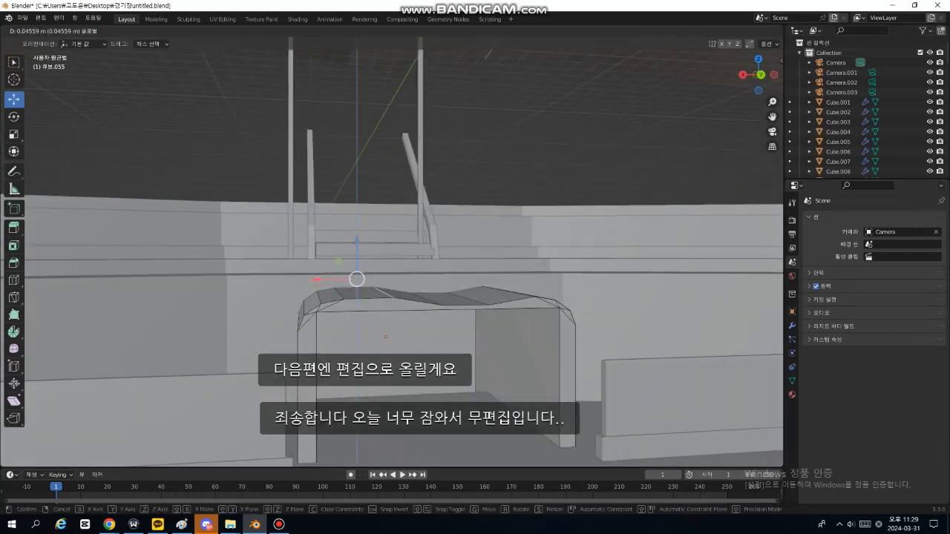
drag(357, 240, 357, 239)
click(524, 294)
drag(415, 244, 414, 241)
Try shifting individual roof cut edges sideways and vertically to even out the wavy profile
click(384, 294)
drag(357, 279, 299, 280)
drag(340, 239, 386, 240)
click(427, 298)
middle_drag(387, 245, 357, 263)
click(387, 284)
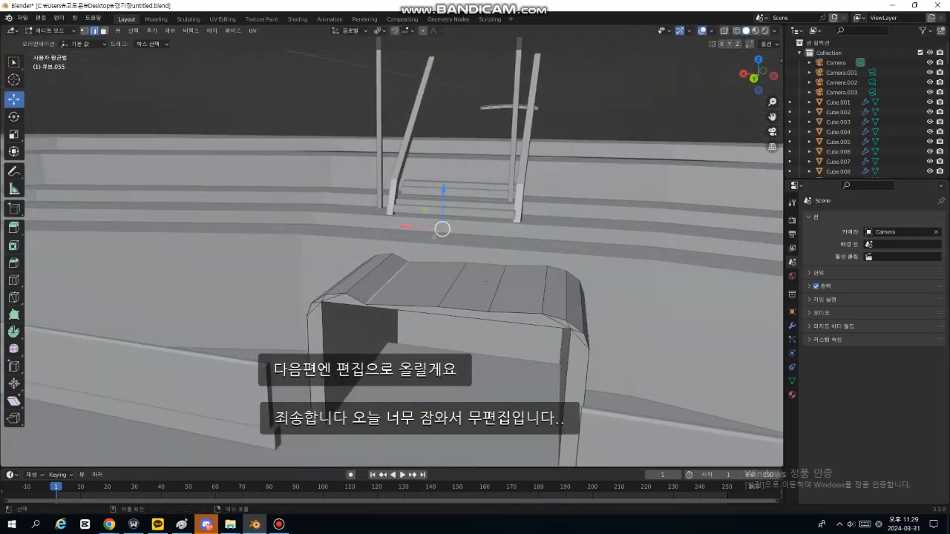
drag(443, 190, 430, 190)
click(348, 279)
key(3)
Undo the individual roof edge moves back to the flat roof with its three cut edges selected
middle_drag(430, 208, 520, 260)
scroll(475, 223, down, 3)
shift+middle_drag(519, 260, 475, 297)
scroll(190, 391, down, 5)
middle_drag(190, 390, 106, 250)
middle_drag(445, 260, 389, 260)
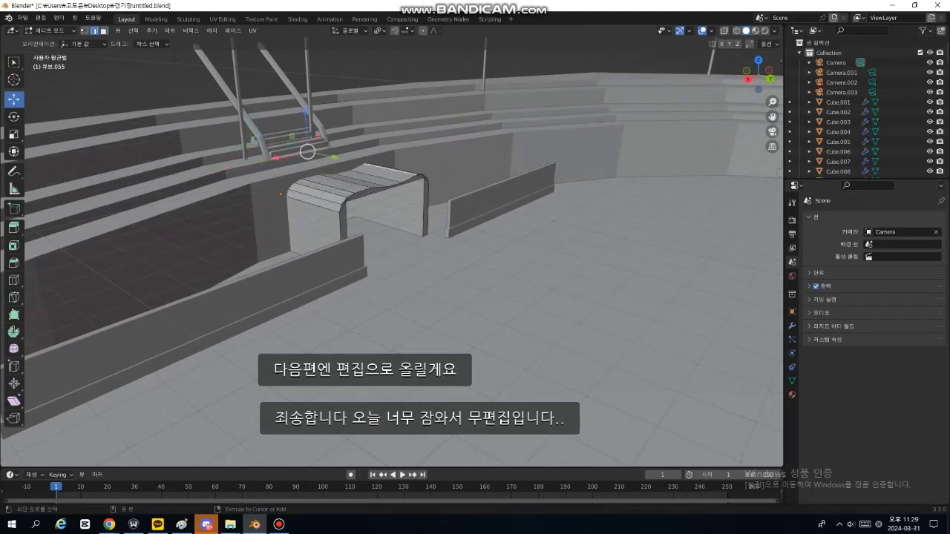
middle_drag(445, 260, 458, 231)
key(ctrl+z)
key(ctrl+z)
Try raising the three roof cut edges together along Z, and undo the move
scroll(445, 259, up, 2)
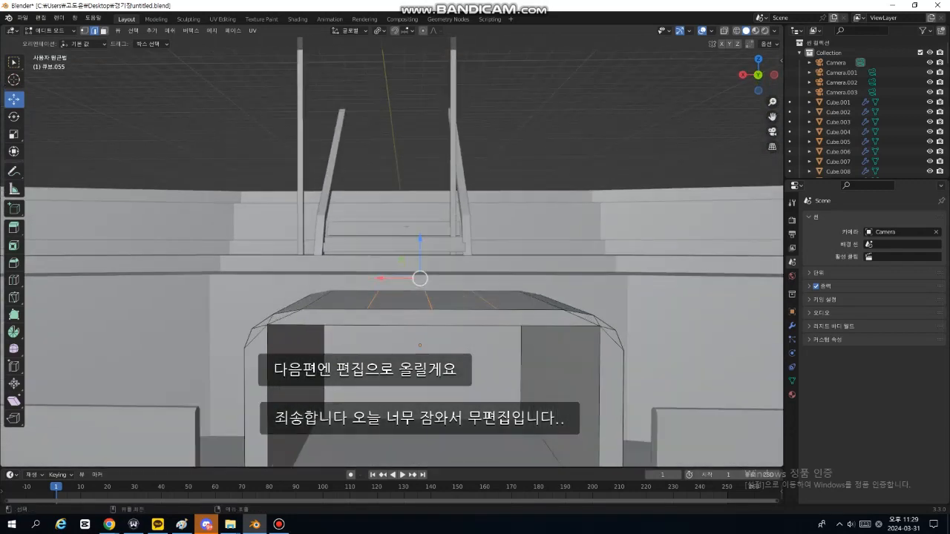
drag(420, 238, 420, 232)
middle_drag(420, 233, 416, 205)
key(ctrl+z)
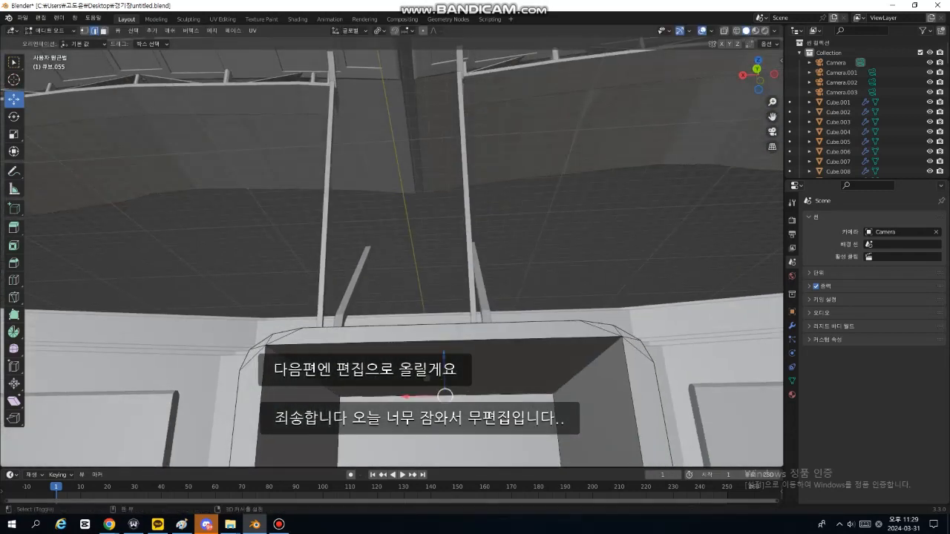
Raise the cut edges on the roof's outer surface slightly along Z to form a shallow arch
middle_drag(435, 252, 439, 286)
drag(439, 287, 438, 282)
mouse_move(439, 281)
middle_down()
mouse_move(449, 308)
mouse_move(435, 279)
middle_up()
key(ctrl+z)
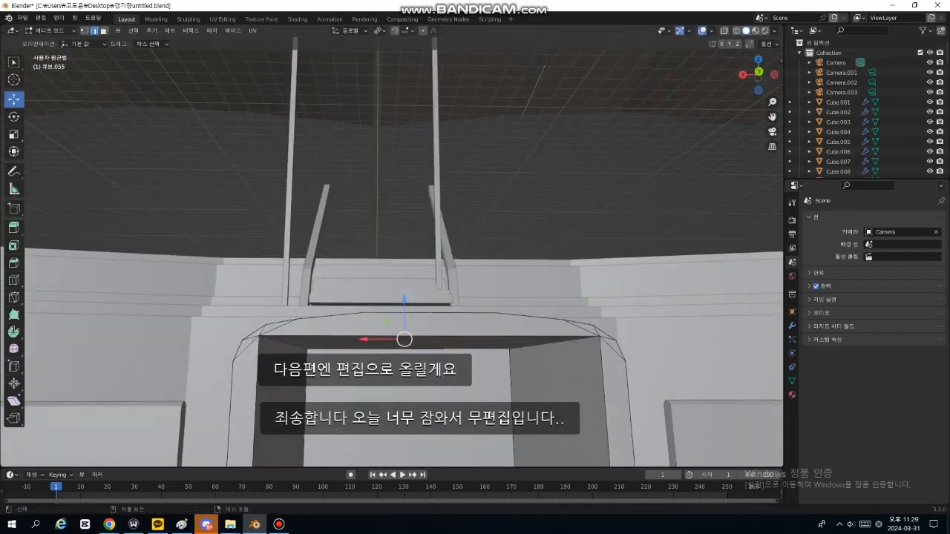
drag(405, 300, 405, 297)
key(ctrl+z)
mouse_move(405, 296)
middle_down()
mouse_move(411, 303)
mouse_move(415, 285)
middle_up()
Add three evenly spaced loop cuts along the passage's inner ceiling and back wall
key(3)
click(423, 331)
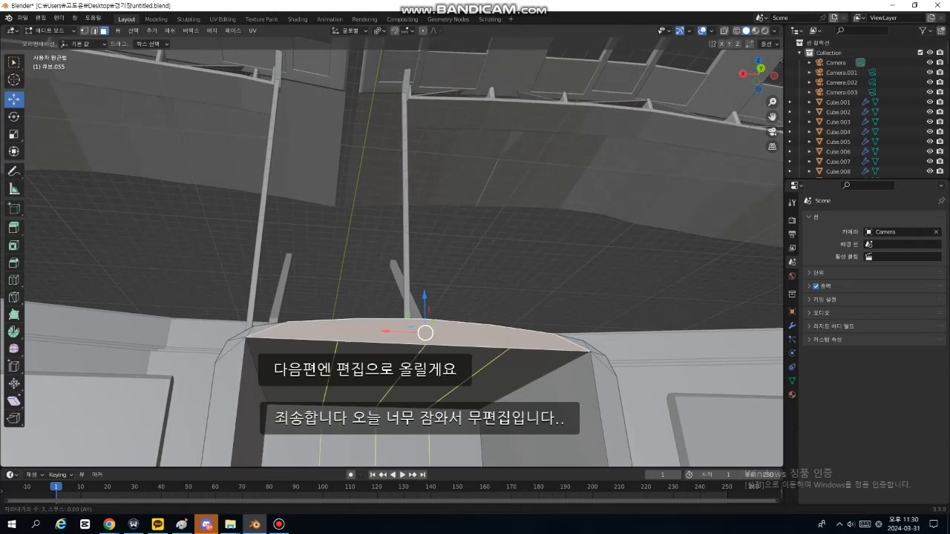
click(424, 343)
right_click(424, 343)
middle_drag(424, 343, 427, 377)
Raise the cut edges of the inner ceiling by about 0.19 m along Z
click(393, 342)
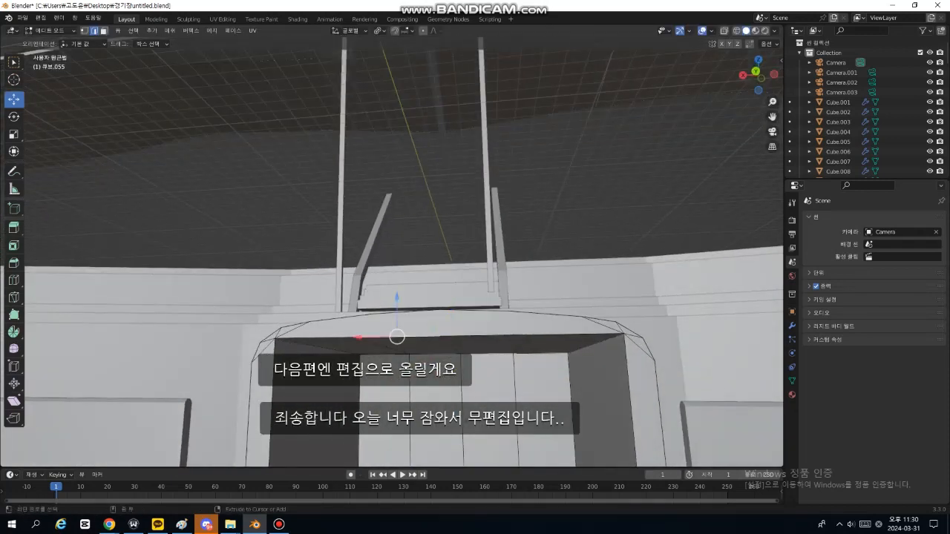
click(454, 346)
mouse_move(454, 346)
middle_down()
mouse_move(469, 325)
mouse_move(464, 349)
middle_up()
drag(418, 279, 418, 278)
middle_drag(445, 354, 461, 383)
key(ctrl+z)
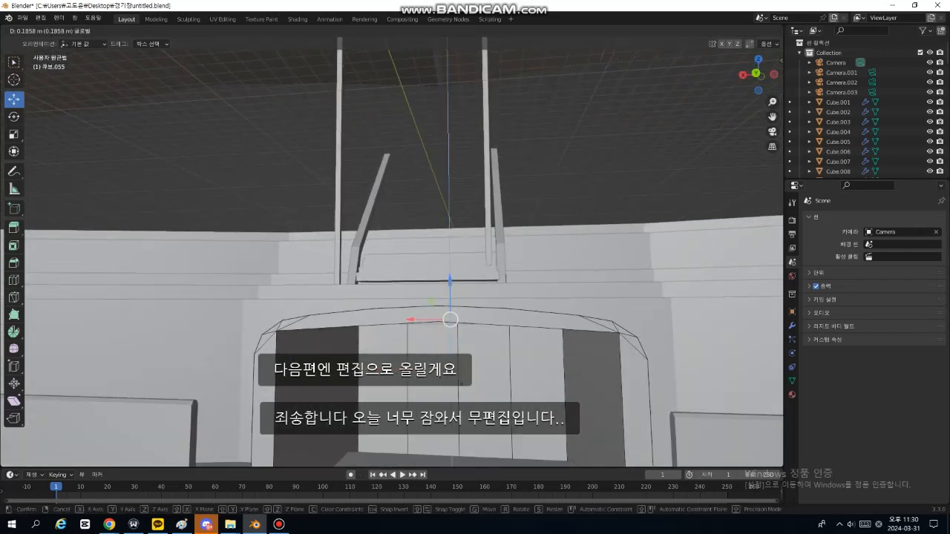
drag(450, 280, 450, 279)
click(472, 261)
Lower the selected inner ceiling edge slightly along Z
middle_drag(472, 261, 498, 262)
scroll(487, 262, down, 4)
scroll(499, 262, up, 1)
key(2)
scroll(498, 262, up, 2)
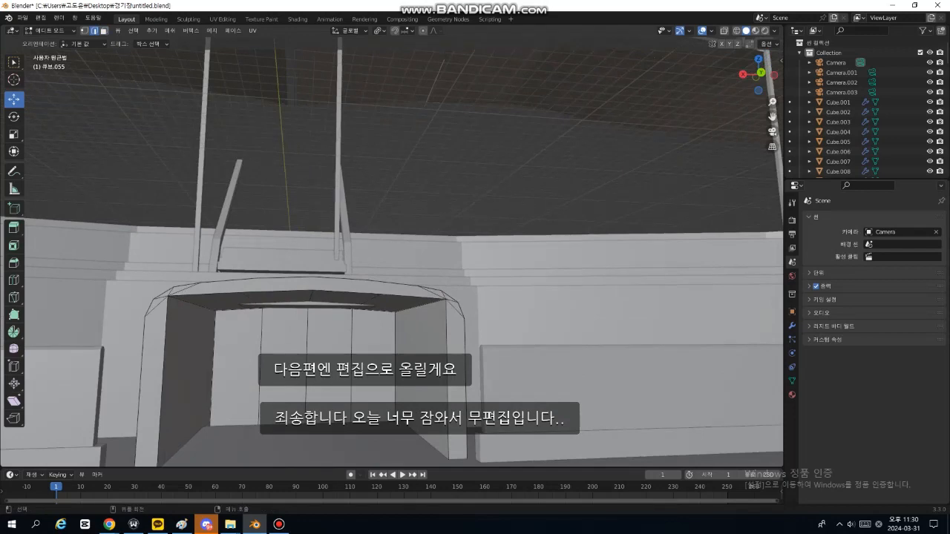
drag(310, 266, 310, 267)
click(343, 282)
middle_drag(346, 294, 347, 285)
Correct the heights of the ceiling's back and middle cut edges by lowering them slightly along Z
click(365, 312)
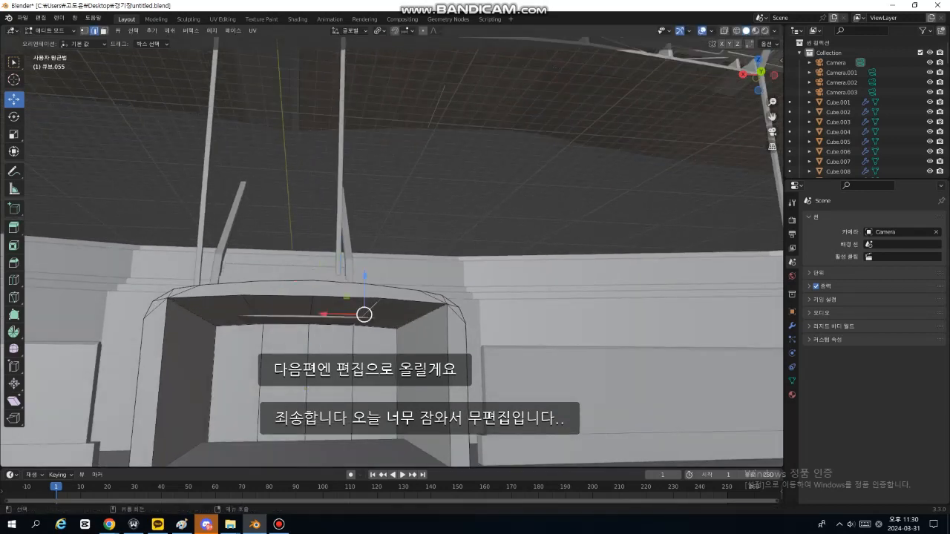
middle_drag(252, 306, 256, 319)
drag(321, 259, 320, 265)
middle_drag(320, 265, 320, 239)
click(298, 321)
middle_drag(299, 315, 301, 338)
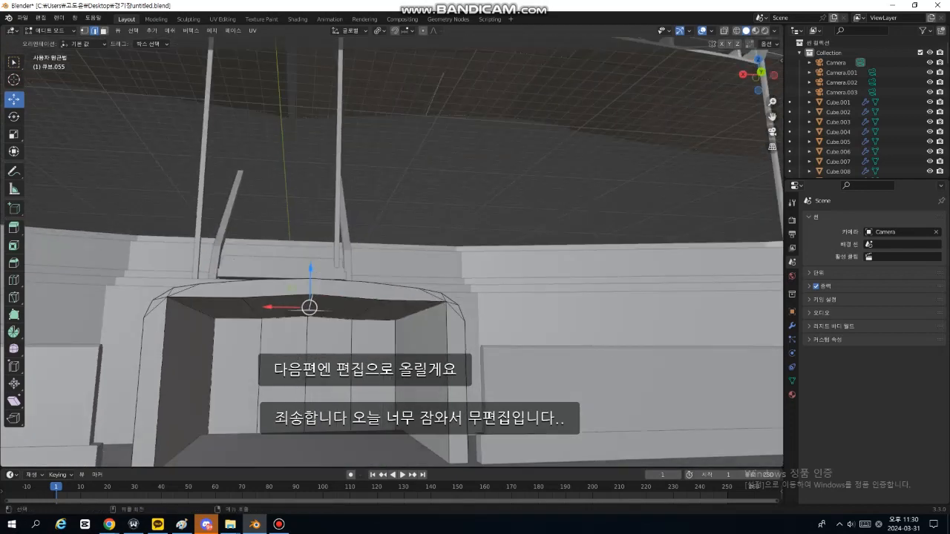
drag(310, 268, 310, 274)
middle_drag(285, 310, 264, 295)
Lower the two side corner edges of the inner ceiling along Z to give it an arched profile
click(233, 333)
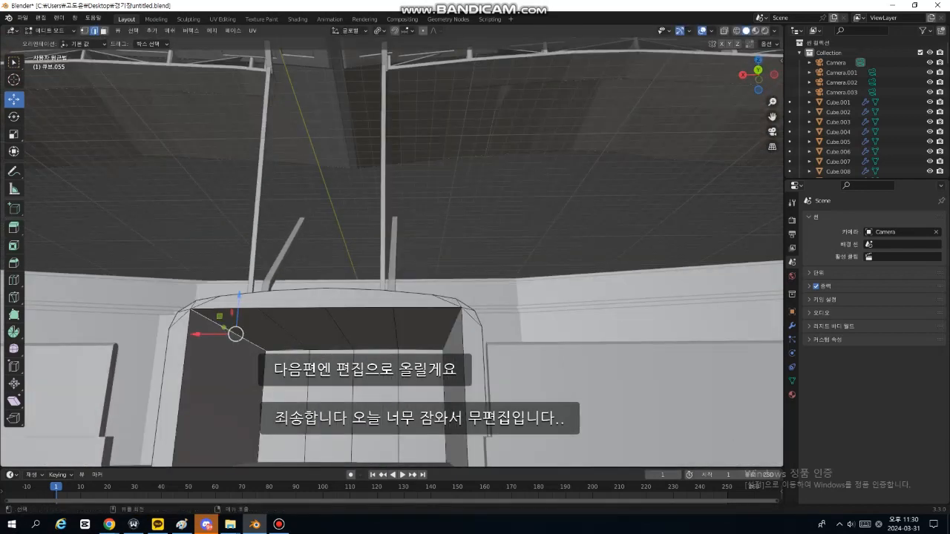
mouse_move(343, 297)
mouse_down()
mouse_move(343, 311)
mouse_move(343, 295)
mouse_up()
click(334, 320)
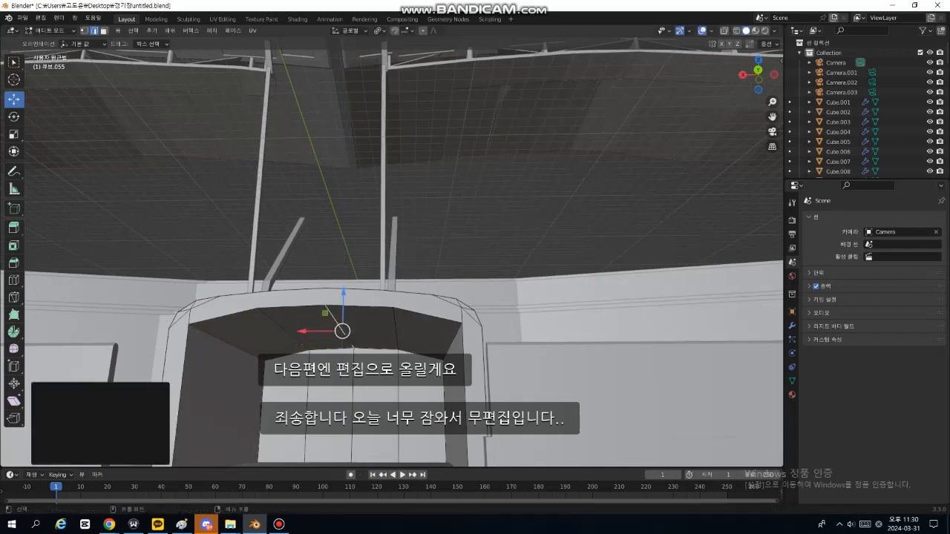
key(ctrl+z)
Fine-tune the height of the middle ceiling edge along Z to follow the roof's arch
middle_drag(342, 295, 371, 304)
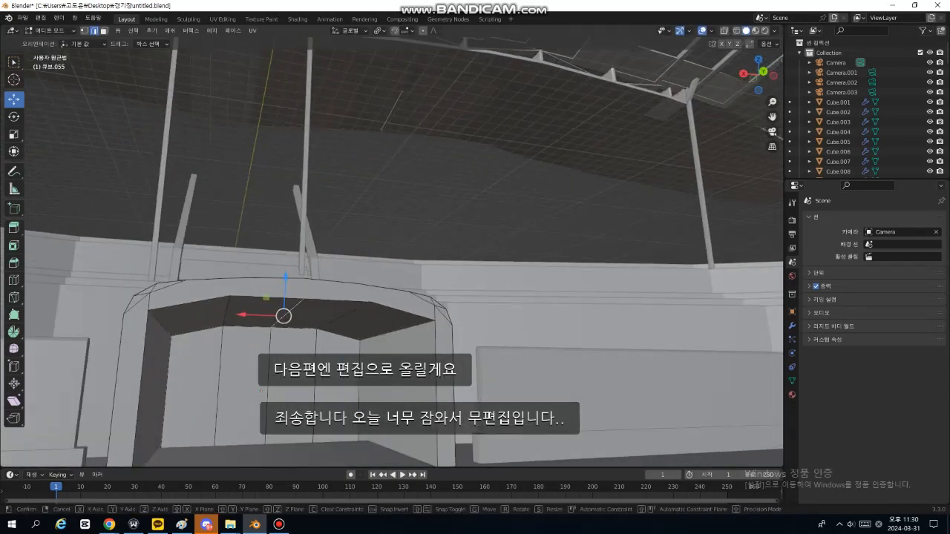
drag(285, 282, 285, 282)
click(227, 312)
key(ctrl+z)
click(386, 237)
middle_drag(386, 237, 315, 278)
scroll(382, 256, down, 3)
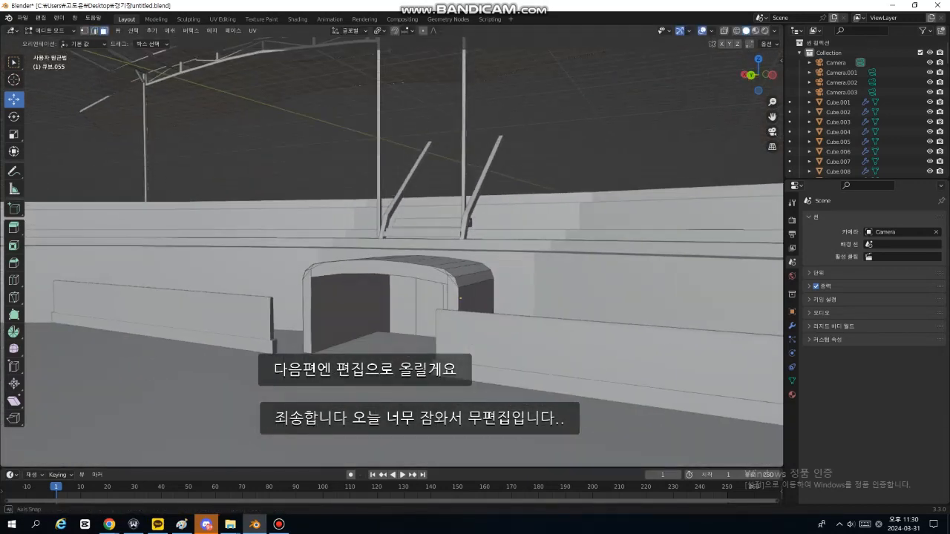
scroll(424, 168, down, 2)
middle_drag(405, 154, 565, 223)
scroll(483, 164, up, 2)
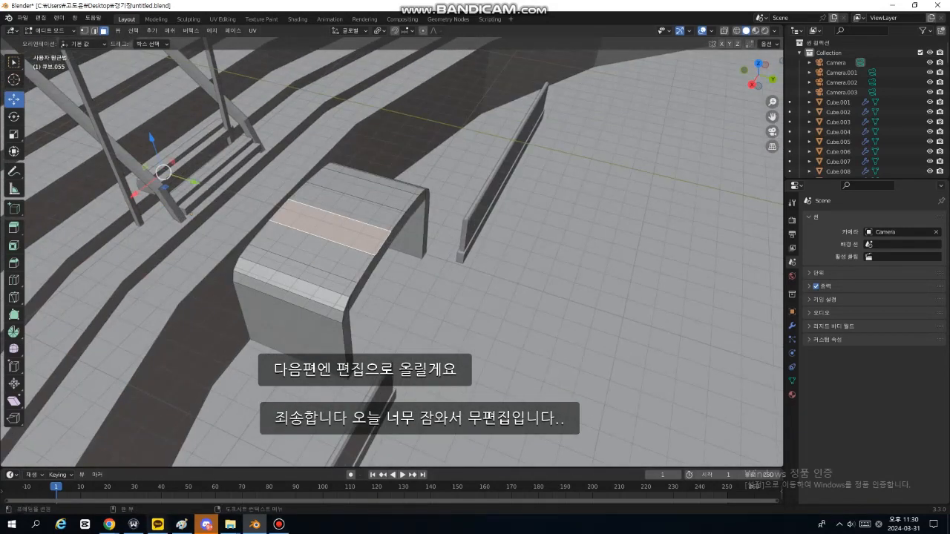
mouse_move(109, 524)
mouse_move(70, 485)
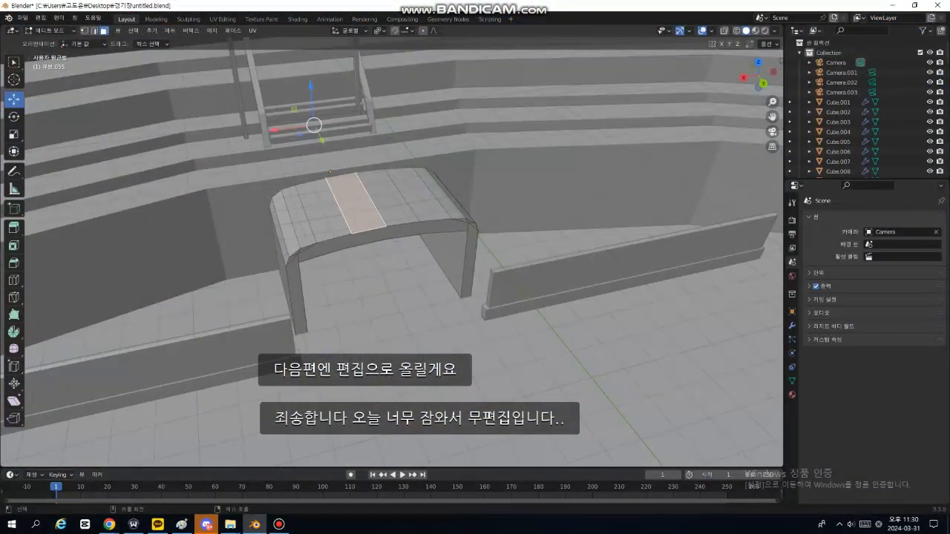
Select all front-facing faces of the gate's rim, including the arch, both legs and the small corner triangles
shift+click(331, 244)
scroll(331, 244, up, 5)
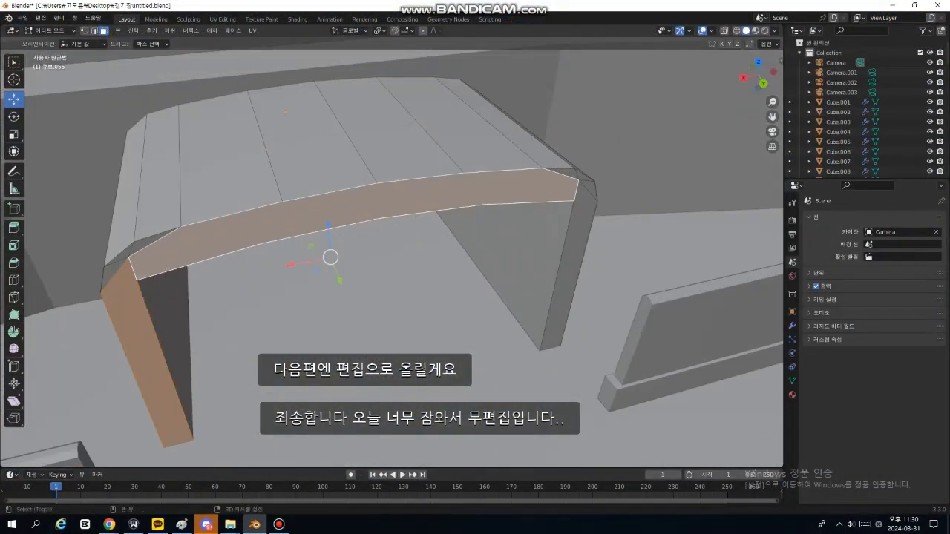
shift+click(141, 334)
shift+click(113, 273)
shift+click(137, 326)
shift+click(149, 242)
shift+click(121, 255)
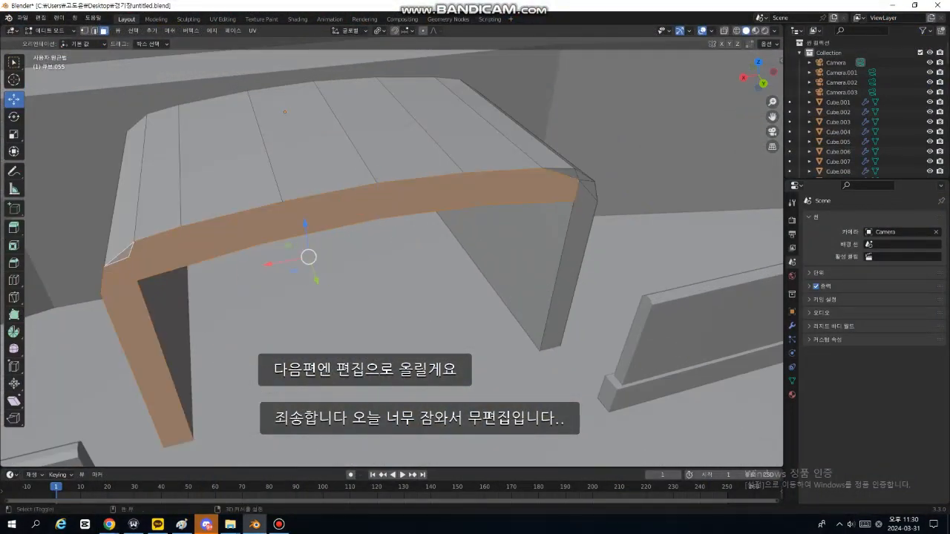
shift+middle_drag(579, 245, 429, 267)
shift+click(439, 275)
shift+click(444, 208)
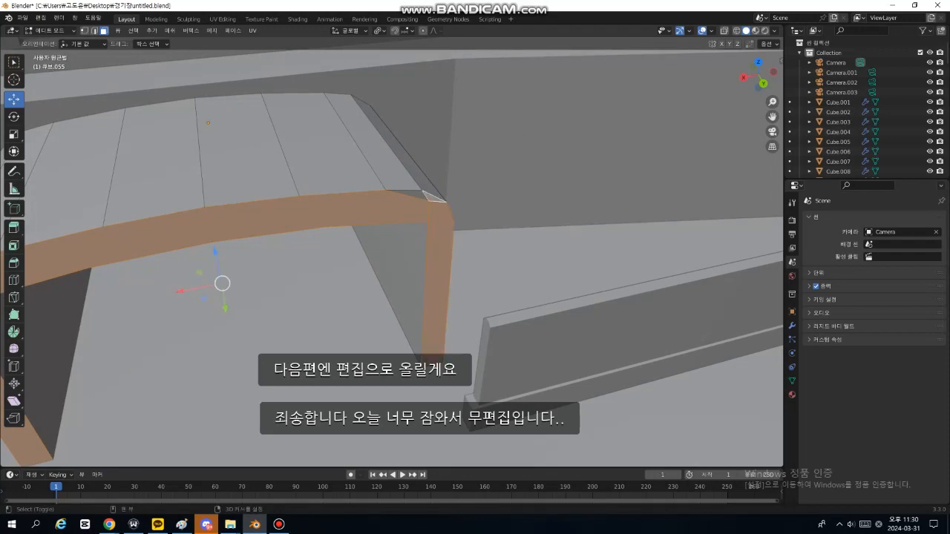
shift+click(414, 195)
Extend the gate outward by moving its front rim faces along Y, pulling them back about 1.19 m
scroll(409, 215, down, 5)
middle_drag(393, 230, 535, 274)
drag(421, 297, 544, 294)
middle_drag(545, 294, 508, 271)
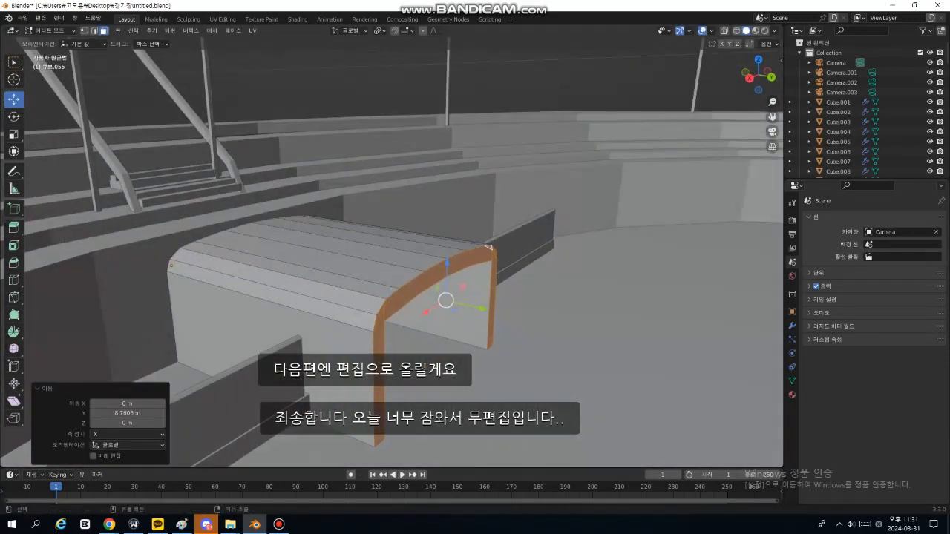
drag(481, 309, 464, 305)
Inset the front rim faces slightly, then try a uniform scale on them and undo it
middle_drag(567, 317, 529, 303)
key(i)
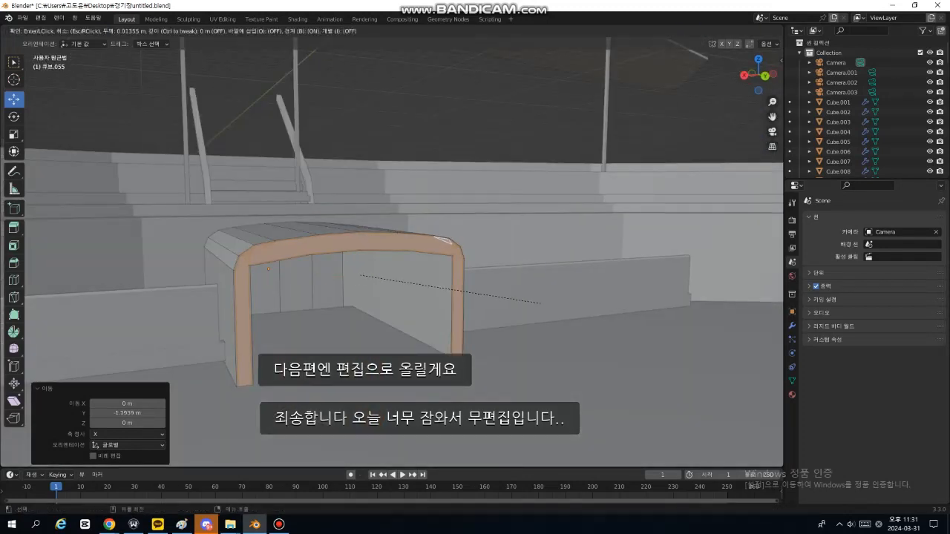
click(541, 303)
key(s)
click(557, 298)
key(ctrl+z)
Scale the inset front rim faces to 1.08 along X and enlarge them along Z
scroll(533, 298, up, 1)
key(s)
key(x)
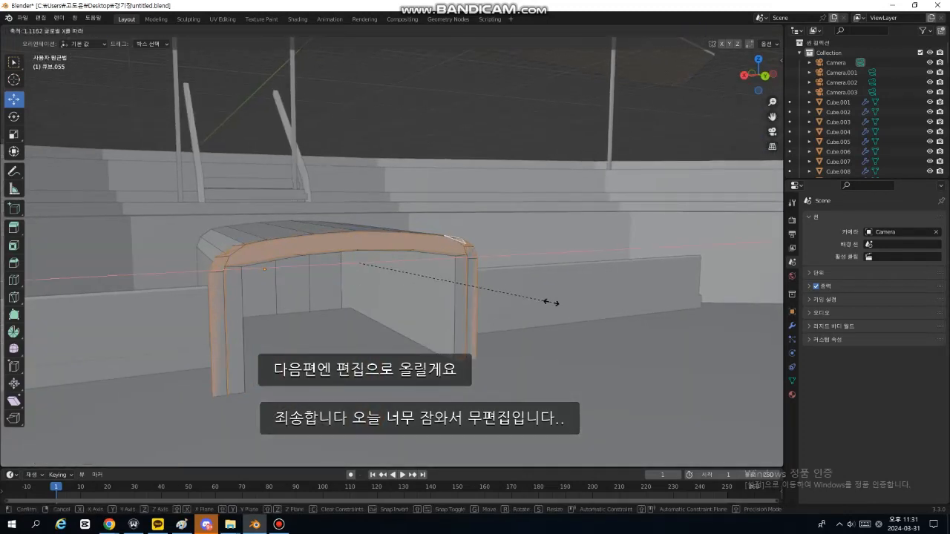
click(544, 300)
key(s)
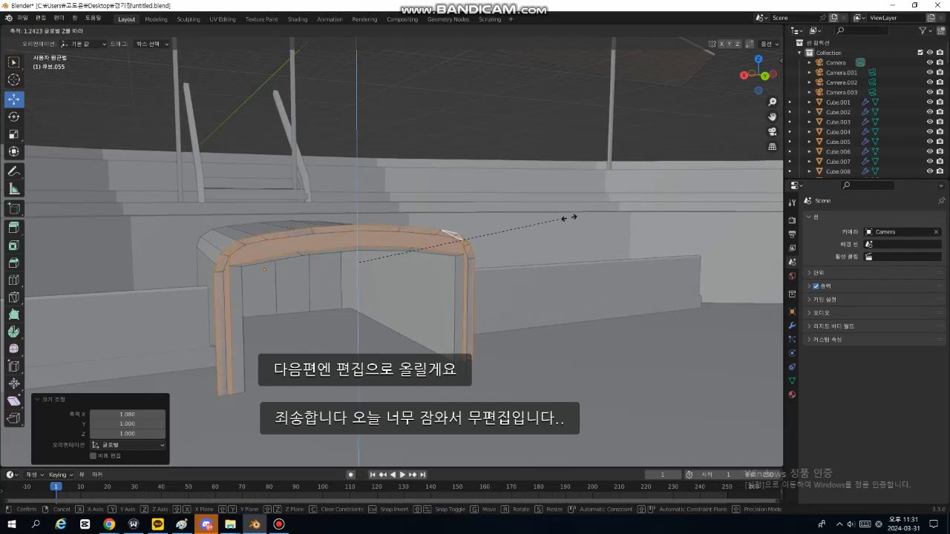
click(573, 258)
Restore the rim face selection and extrude it into a raised frame around the gate's front
middle_drag(573, 257, 513, 297)
click(512, 268)
key(ctrl+z)
key(e)
click(355, 311)
Select the narrow inner lip faces around the front frame's legs and arch
click(518, 334)
middle_drag(518, 334, 475, 297)
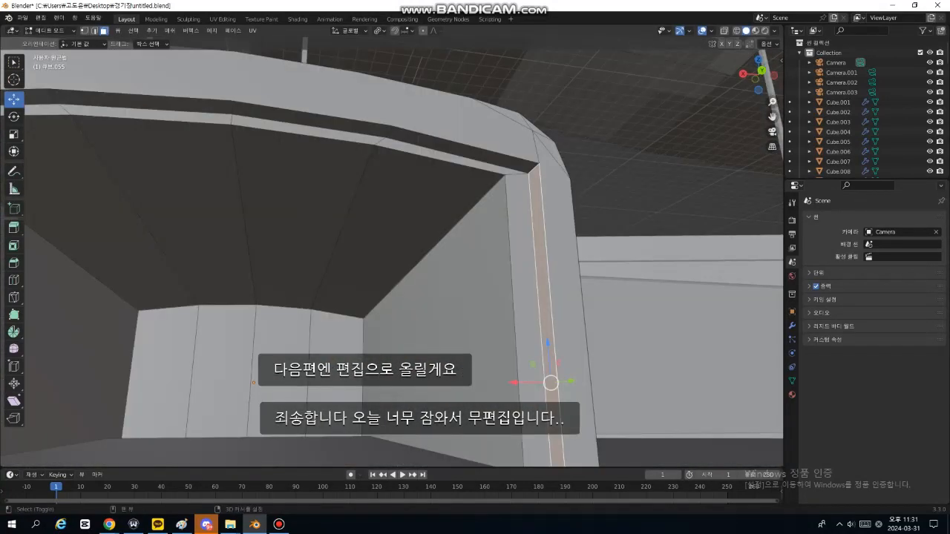
shift+click(456, 151)
shift+middle_drag(456, 151, 543, 167)
shift+click(397, 134)
shift+click(241, 118)
shift+middle_drag(241, 118, 382, 136)
shift+click(427, 134)
shift+click(186, 245)
Try extruding the frame's inner lip faces and scaling them down to 0.845
scroll(401, 289, down, 5)
middle_drag(416, 297, 449, 321)
key(e)
right_click(506, 332)
key(s)
click(483, 338)
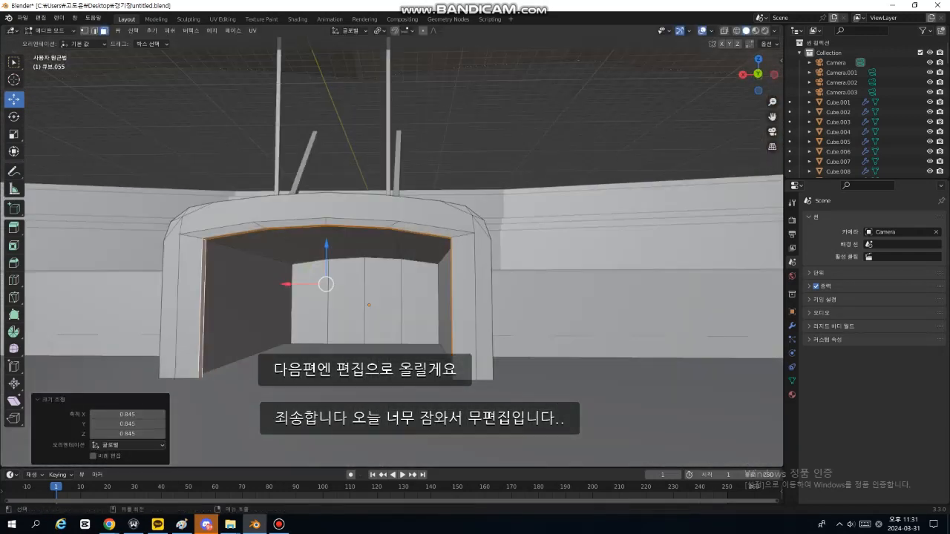
key(ctrl+z)
middle_drag(494, 349, 527, 386)
key(s)
click(482, 329)
key(ctrl+z)
Return to object mode, save the file, and shift the gate slightly along Y toward the stands
scroll(501, 343, down, 4)
scroll(527, 386, up, 3)
key(Tab)
key(ctrl+s)
click(312, 222)
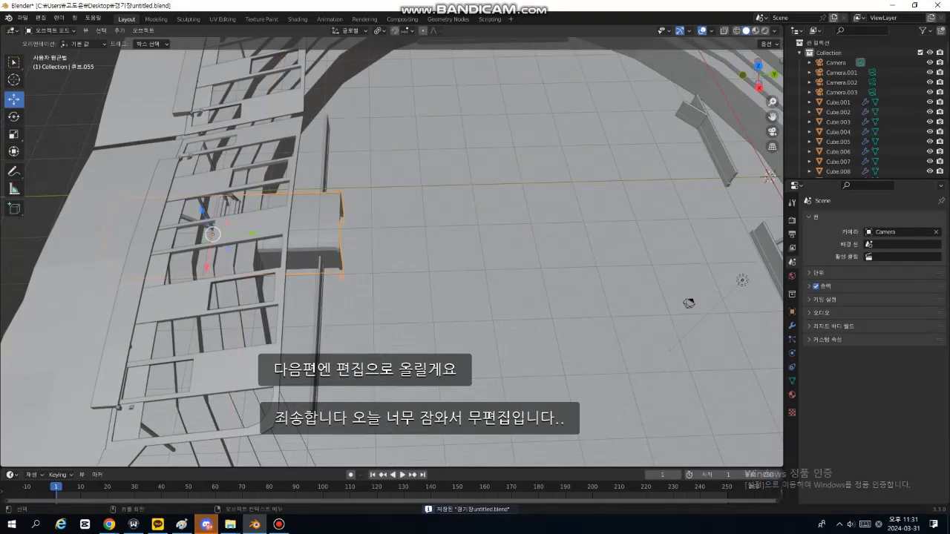
drag(252, 233, 243, 234)
Duplicate the low barrier beside the gate and move the copy along X in front of the opening
click(416, 245)
scroll(415, 244, down, 4)
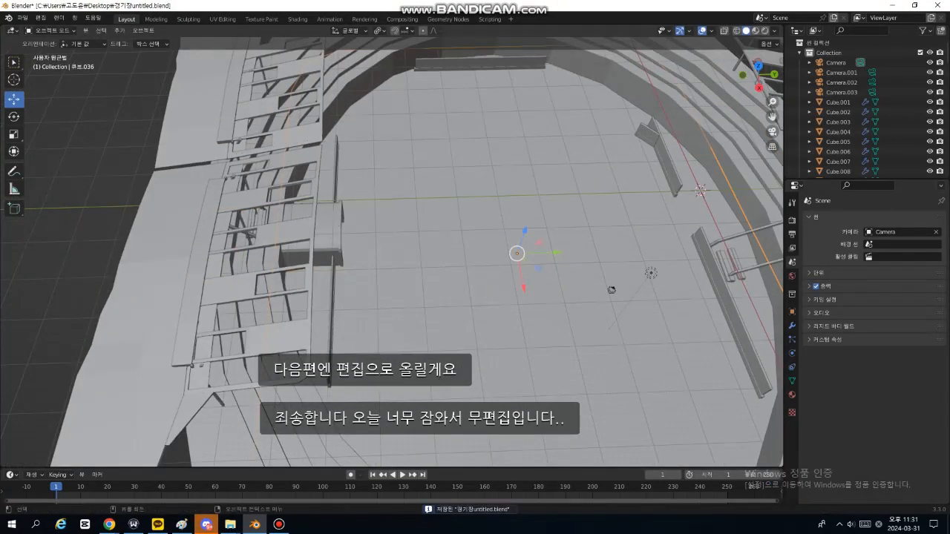
scroll(416, 245, down, 3)
mouse_move(416, 245)
middle_down()
mouse_move(386, 248)
mouse_move(412, 260)
mouse_move(424, 249)
middle_up()
scroll(386, 248, up, 4)
scroll(394, 257, up, 3)
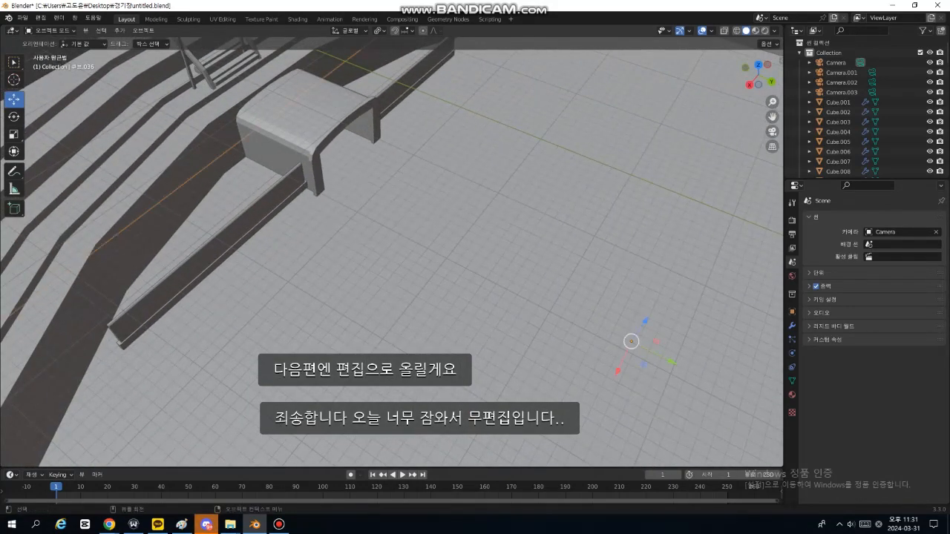
click(215, 249)
middle_drag(215, 249, 170, 212)
key(ctrl+c)
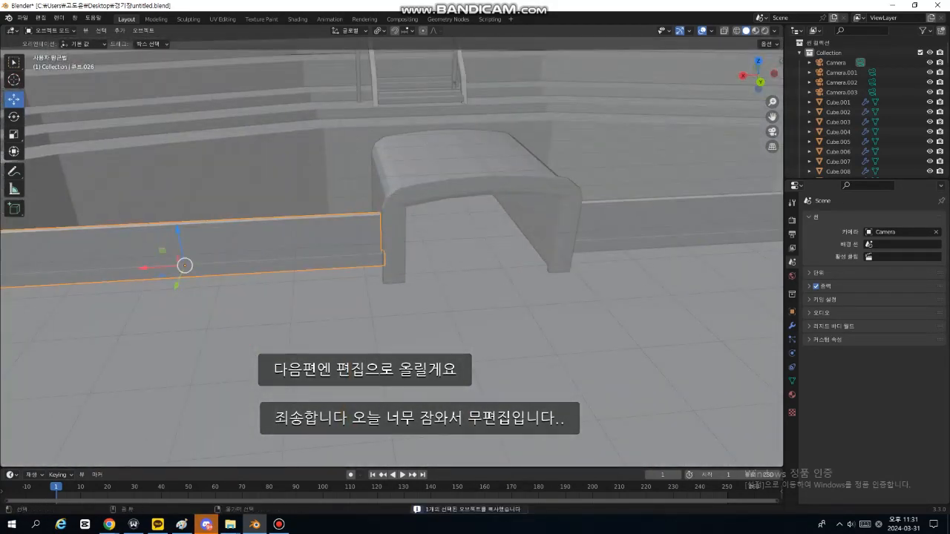
key(ctrl+v)
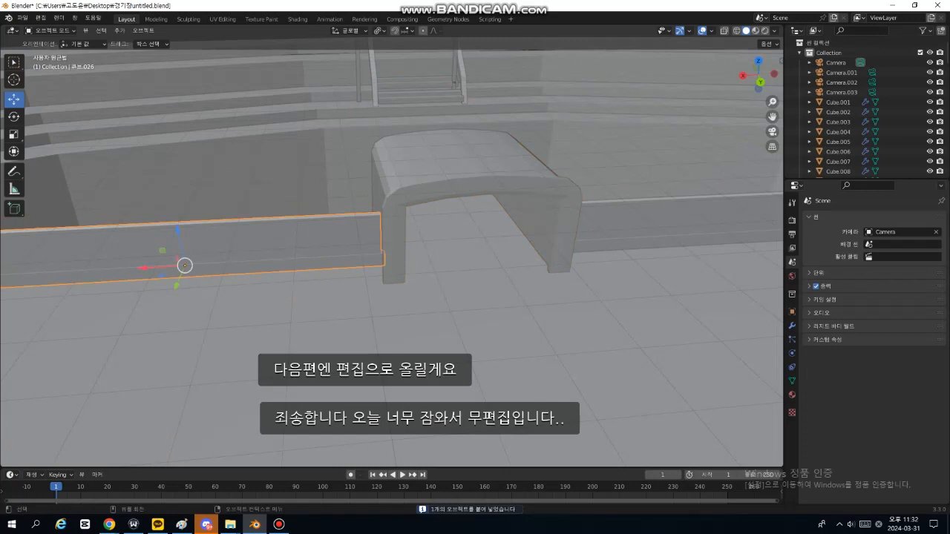
drag(145, 268, 495, 248)
Try scaling the barrier copy along X to fit the gate opening
middle_drag(495, 248, 485, 223)
key(s)
key(x)
click(532, 240)
key(ctrl+z)
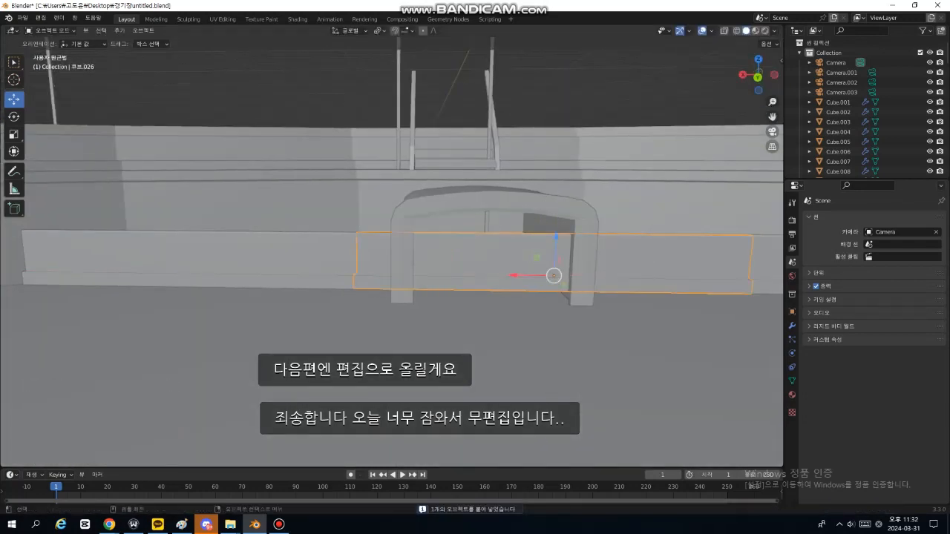
Lower the stadium's low barriers about 1.01 m along Z, raise them back slightly, and clear the selection
scroll(519, 260, down, 2)
middle_drag(520, 260, 542, 256)
middle_drag(416, 260, 386, 223)
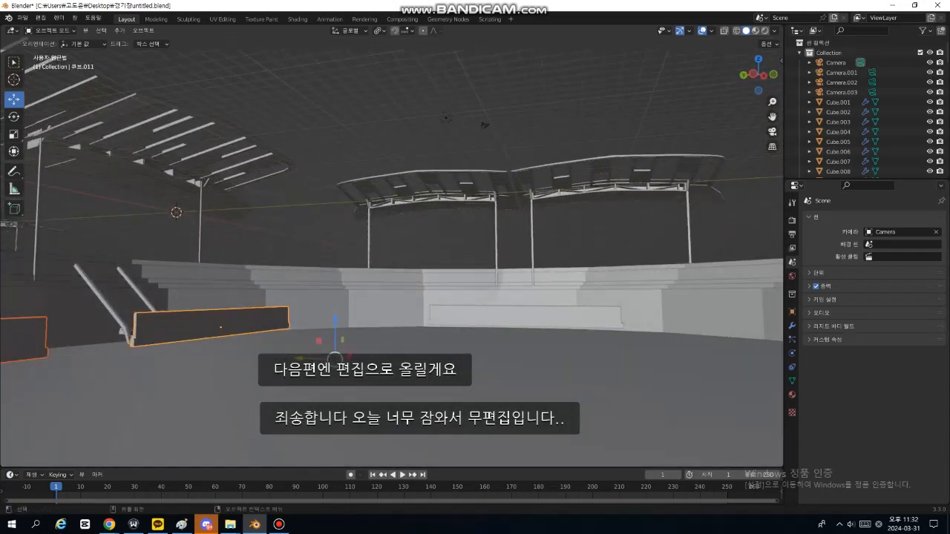
drag(390, 310, 389, 322)
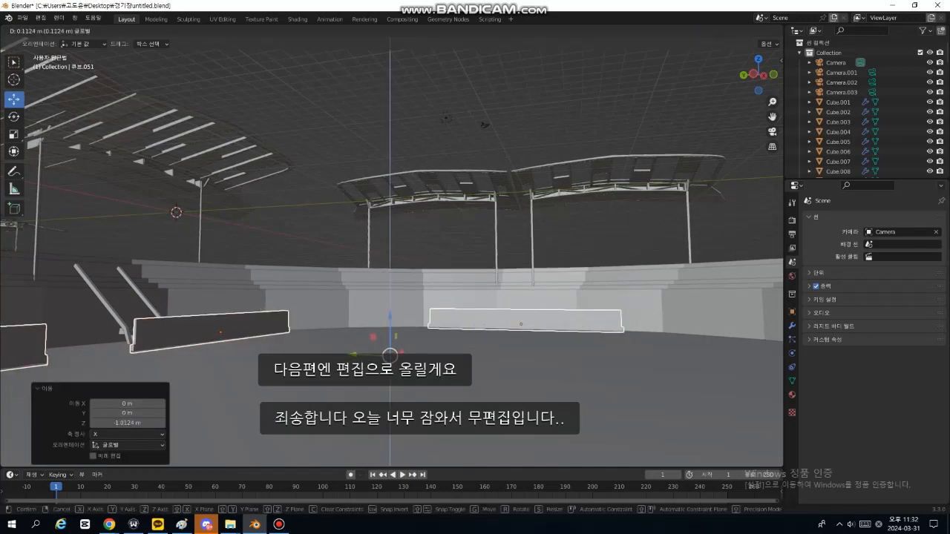
key(alt+a)
Shrink the barrier copy in front of the gate into a short block, undoing the extra 0.552 scale along X
middle_drag(389, 353, 417, 316)
click(417, 316)
key(s)
key(x)
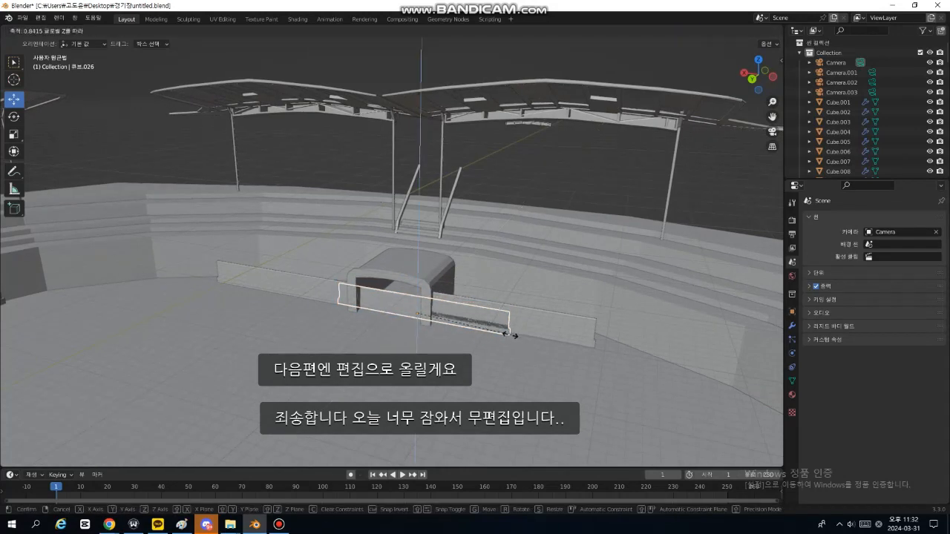
click(423, 314)
middle_drag(418, 314, 405, 282)
scroll(401, 304, up, 4)
click(419, 235)
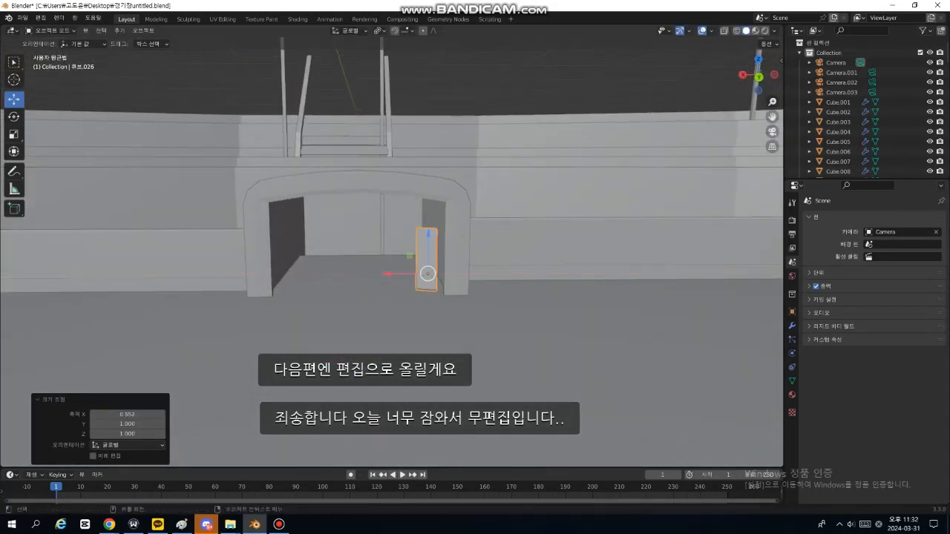
key(ctrl+z)
Scale the short barrier block to 0.389 along Z and place it at floor level near the opposite gate leg
middle_drag(418, 234, 410, 215)
key(s)
key(z)
click(412, 308)
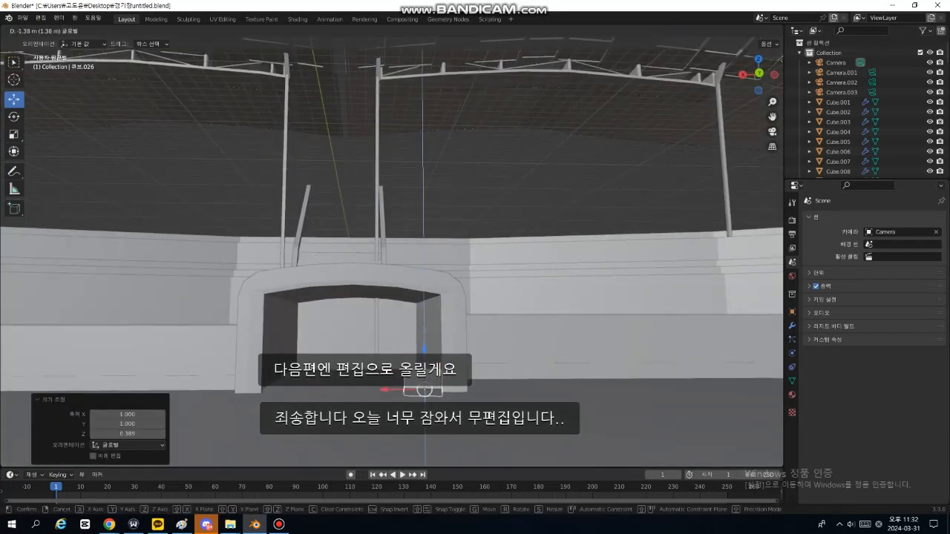
drag(424, 344, 424, 344)
drag(385, 383, 255, 384)
click(283, 413)
middle_drag(282, 413, 333, 448)
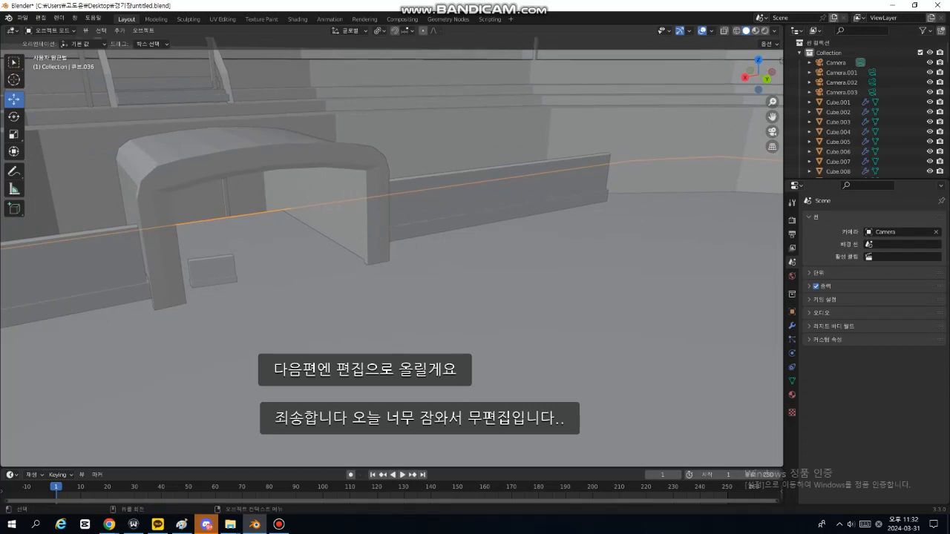
Rotate the small barrier to run along the passage and move it about 2.05 m along X beside the leg
middle_drag(217, 280, 366, 326)
key(r)
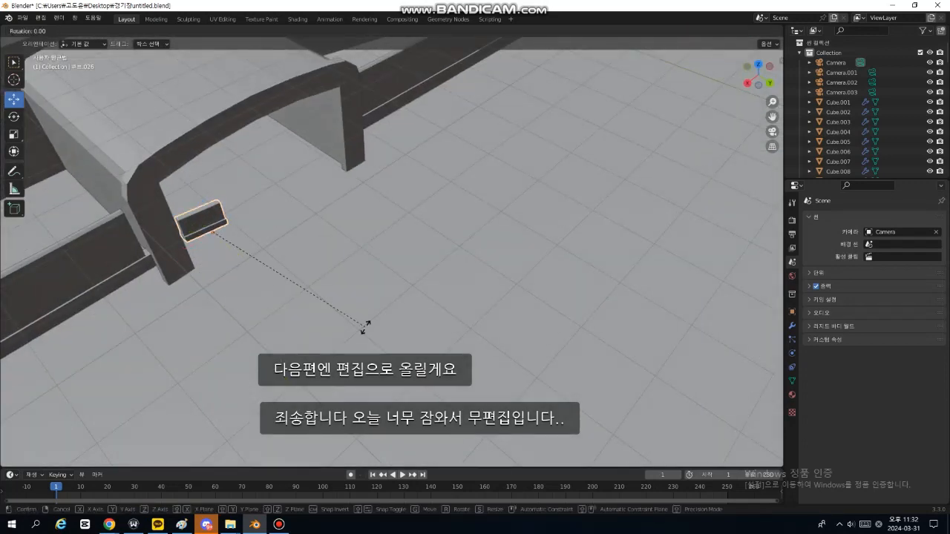
click(154, 367)
drag(177, 254, 150, 276)
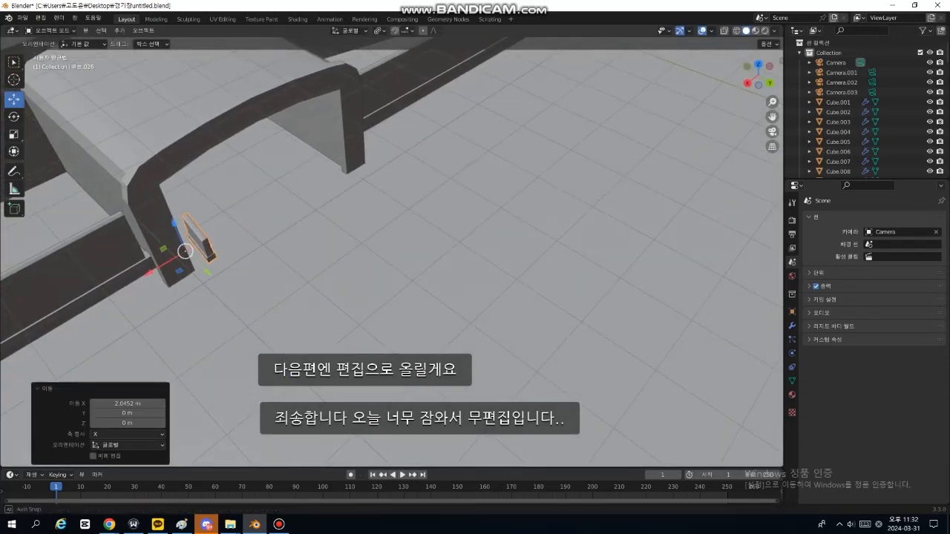
Reduce the small barrier's height along Z and adjust its vertical position so it rests on the floor
middle_drag(149, 275, 46, 216)
shift+middle_drag(614, 416, 445, 327)
middle_drag(446, 215, 463, 146)
key(s)
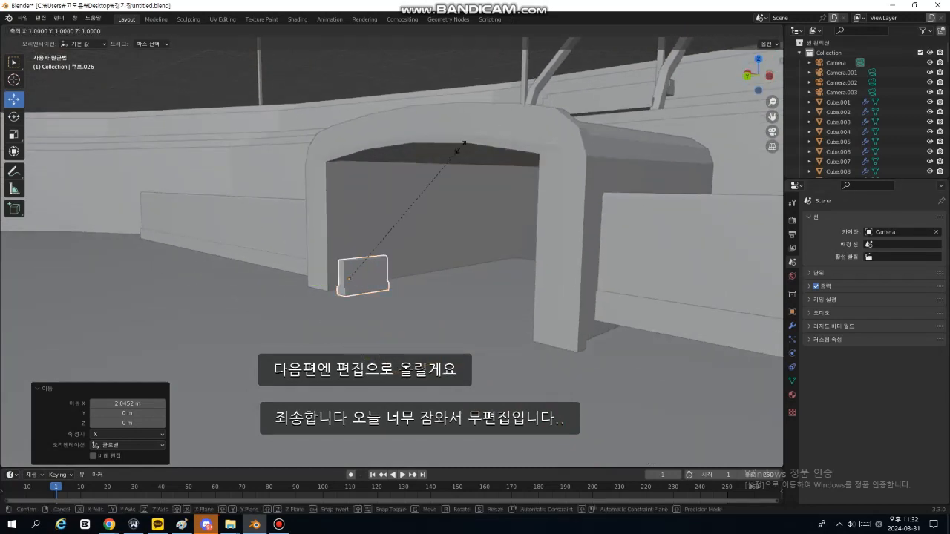
key(z)
click(405, 170)
drag(349, 240, 349, 249)
drag(348, 249, 349, 246)
middle_drag(353, 248, 486, 363)
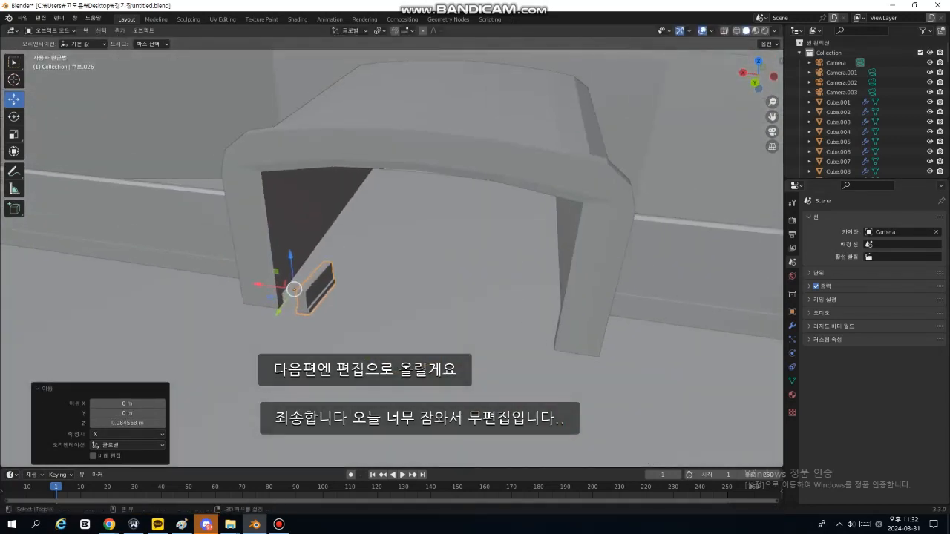
Place a copy of the small barrier about 4.63 m deeper along negative Y, rotated 6.83° about Z
key(ctrl+c)
key(ctrl+v)
drag(279, 312, 311, 266)
key(r)
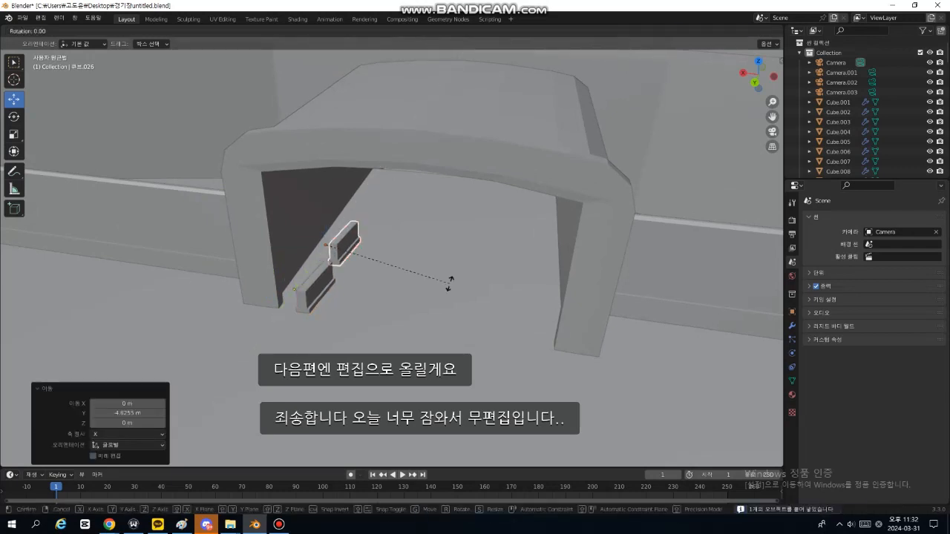
click(459, 271)
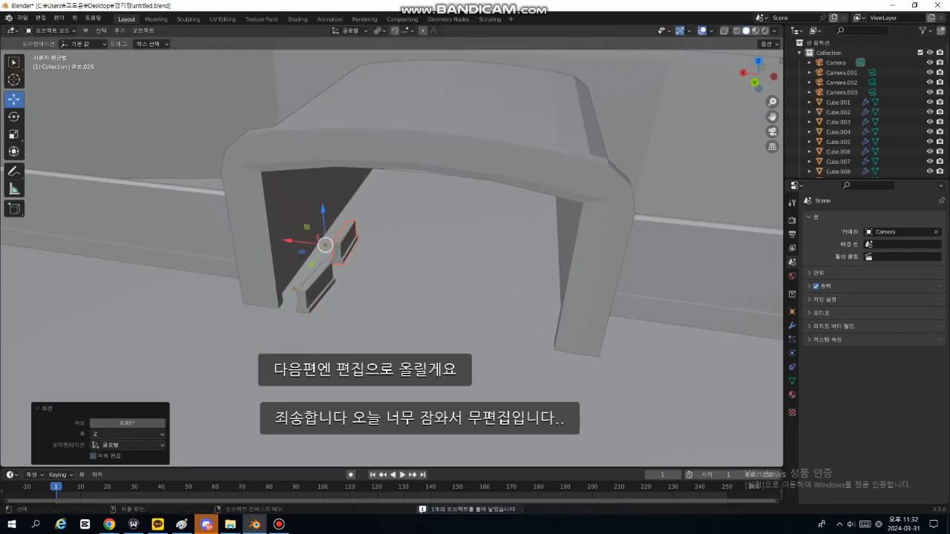
Nudge the front small barrier slightly along X toward the gate leg
click(294, 289)
drag(258, 284, 250, 283)
click(416, 245)
Examine the gate and its barriers within the whole stadium from several angles
middle_drag(416, 245, 431, 148)
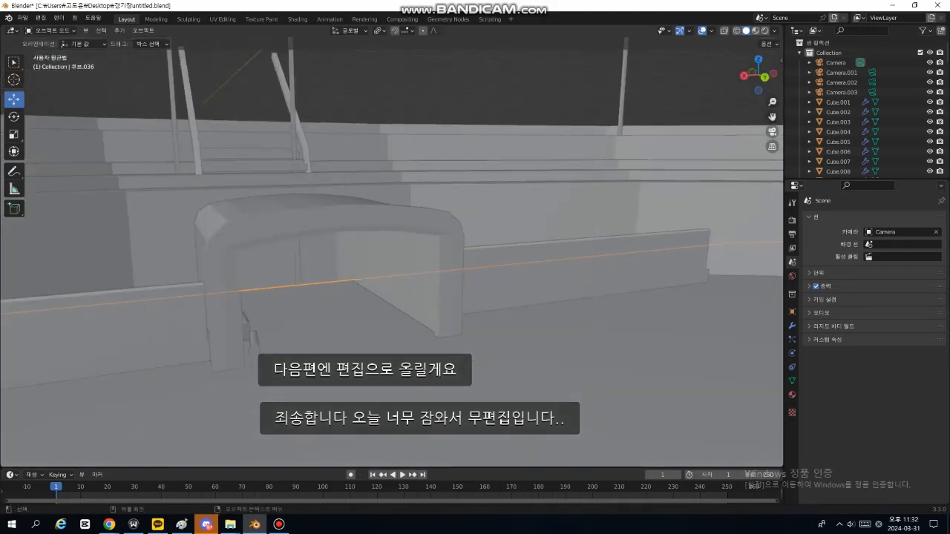
scroll(431, 148, down, 3)
click(431, 133)
middle_drag(446, 207, 343, 264)
scroll(393, 260, down, 4)
scroll(351, 278, up, 1)
click(109, 524)
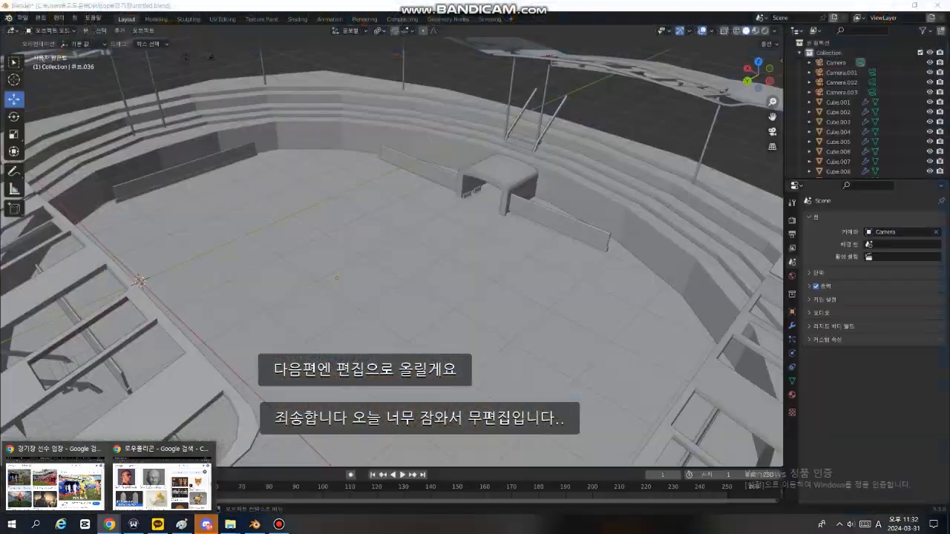
click(254, 525)
Paste a copy of the field floor, raise it about 1.25 m along Z, and flatten it to -0.088 along Y
middle_drag(415, 252, 572, 308)
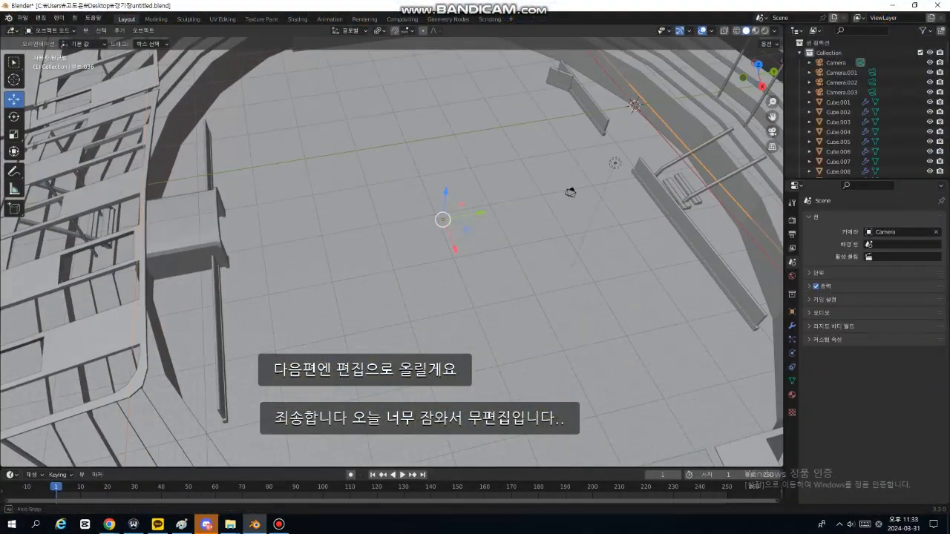
middle_drag(570, 192, 536, 198)
key(ctrl+v)
key(g)
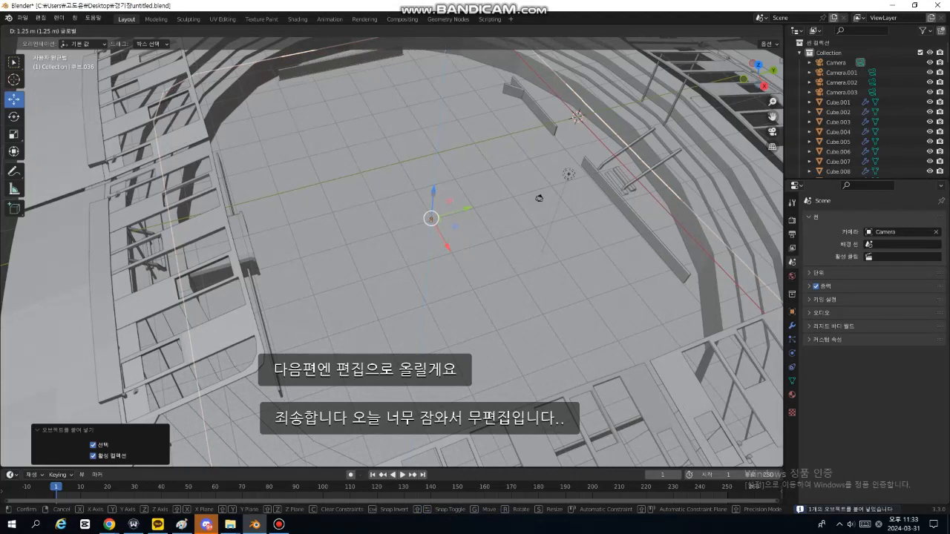
click(539, 198)
key(s)
key(y)
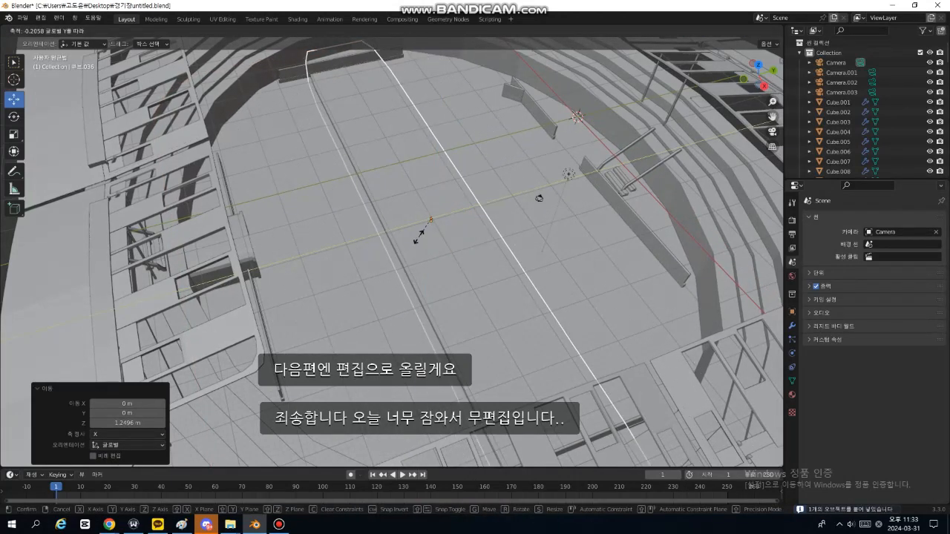
click(365, 221)
Move the long narrow strip along negative Y toward the gate's side of the field
middle_drag(475, 223, 445, 244)
scroll(446, 243, down, 3)
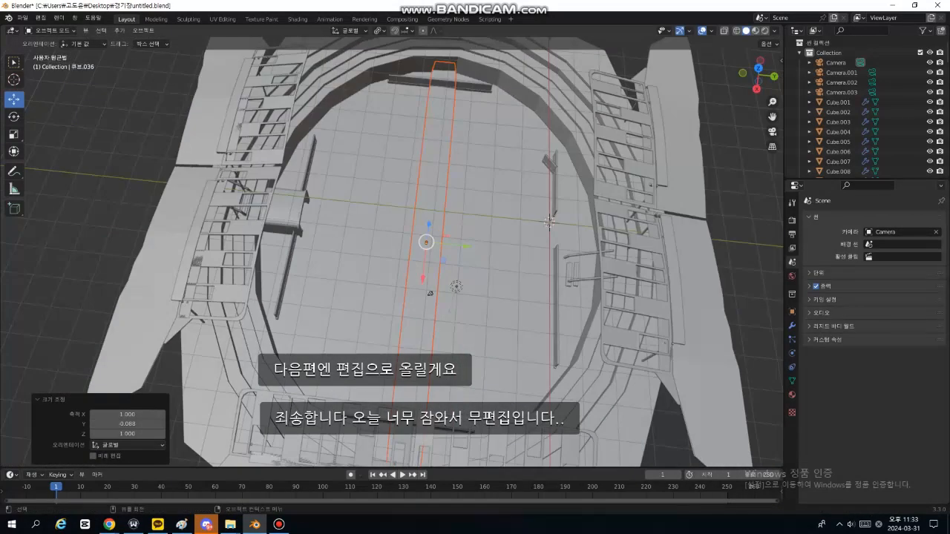
drag(466, 247, 412, 240)
click(549, 223)
middle_drag(550, 223, 249, 273)
Select the long strip in front of the gate and scale it to 0.342 along Y
scroll(490, 216, up, 2)
click(524, 195)
click(486, 204)
middle_drag(486, 204, 371, 253)
middle_drag(449, 247, 488, 231)
scroll(488, 231, up, 2)
key(s)
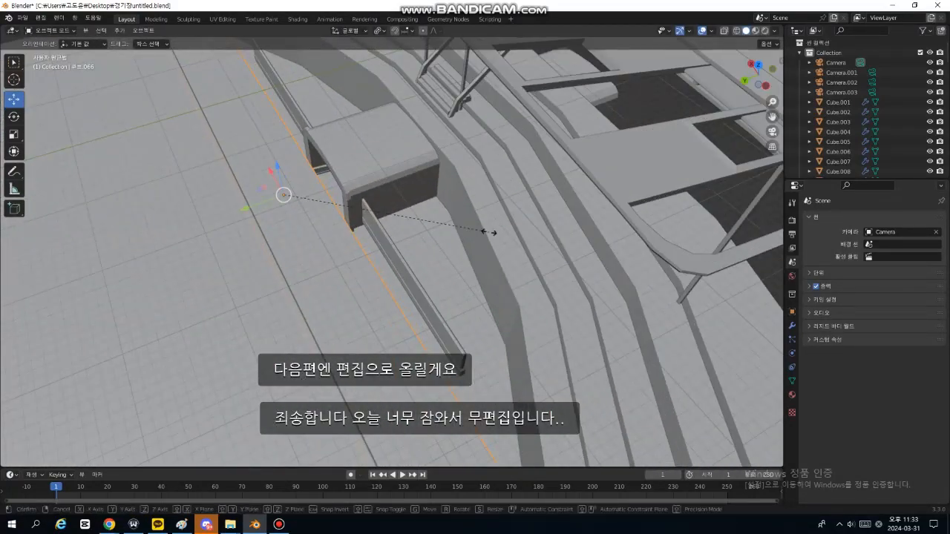
key(y)
click(349, 230)
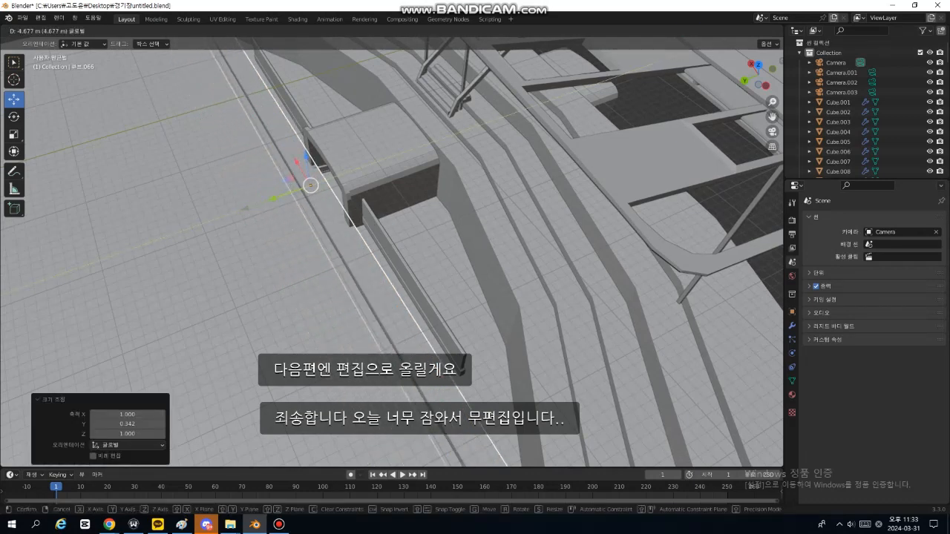
Shift the long strip along Y so it lies just in front of the gate
key(ctrl+z)
drag(318, 183, 320, 187)
click(326, 230)
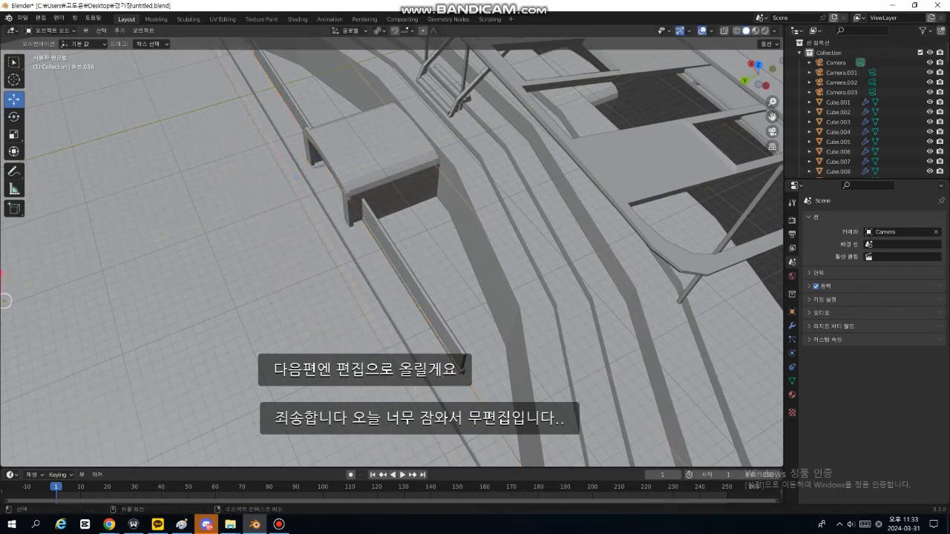
Flatten the long strip in front of the gate to 0.145 along Z
middle_drag(326, 230, 464, 163)
middle_drag(296, 295, 338, 287)
drag(314, 297, 314, 317)
click(349, 356)
mouse_move(348, 357)
middle_down()
mouse_move(352, 384)
mouse_move(345, 358)
middle_up()
key(s)
key(z)
click(303, 351)
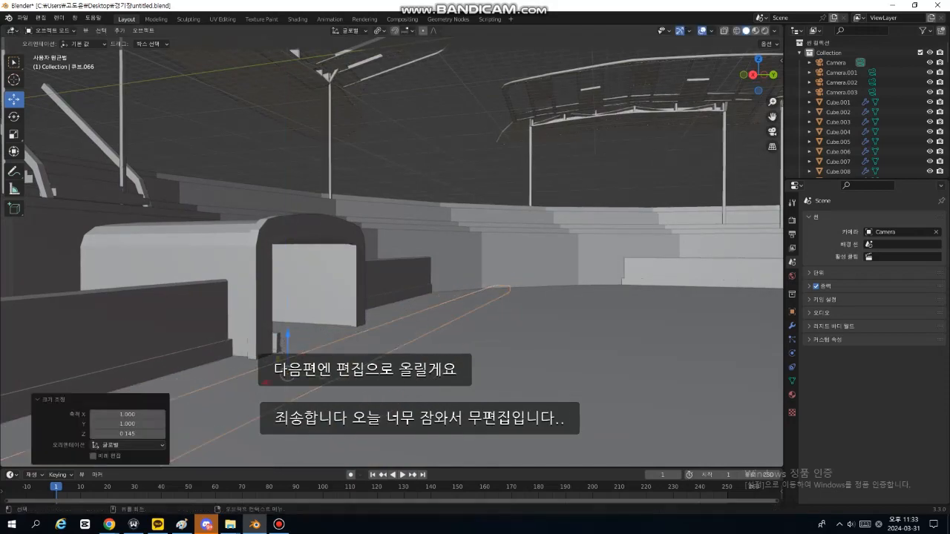
Raise the flattened strip slightly along Z at the foot of the gate
drag(288, 331, 288, 309)
middle_drag(297, 315, 267, 376)
click(260, 341)
click(416, 178)
middle_drag(415, 178, 570, 196)
middle_drag(445, 223, 401, 230)
scroll(201, 215, up, 5)
middle_drag(200, 215, 25, 108)
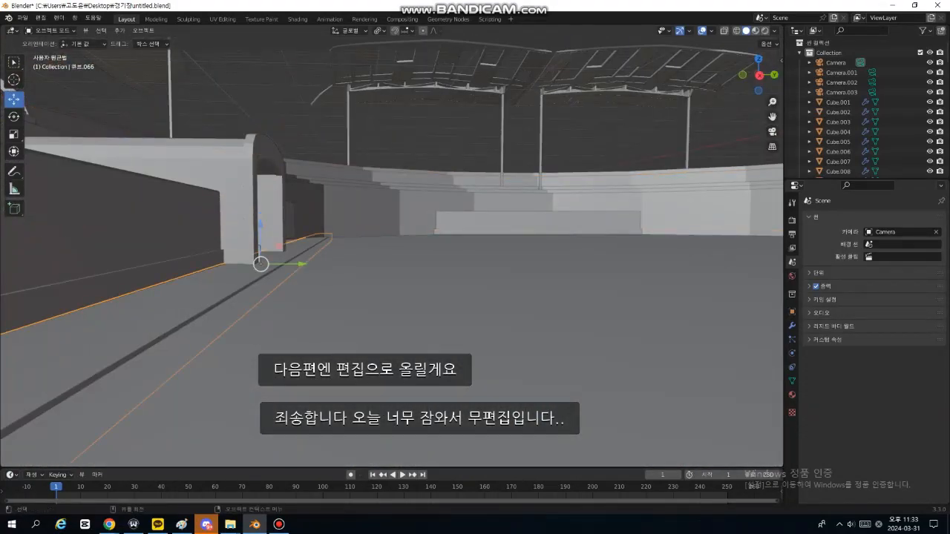
drag(261, 225, 260, 220)
Examine the strip's fit against the gate, its barriers and the side walls from several angles
middle_drag(357, 193, 297, 260)
click(416, 111)
scroll(392, 253, down, 9)
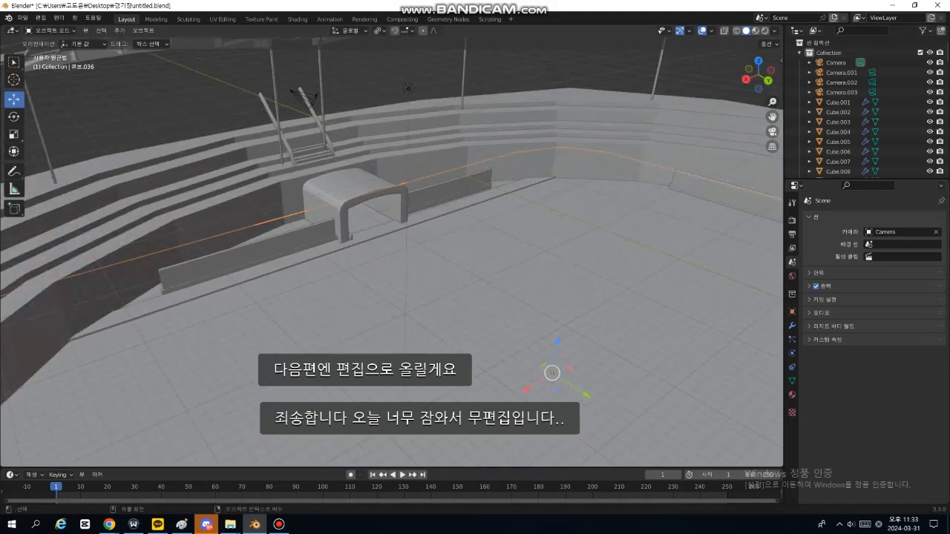
middle_drag(446, 201, 371, 237)
scroll(392, 252, up, 3)
click(445, 160)
scroll(392, 252, up, 4)
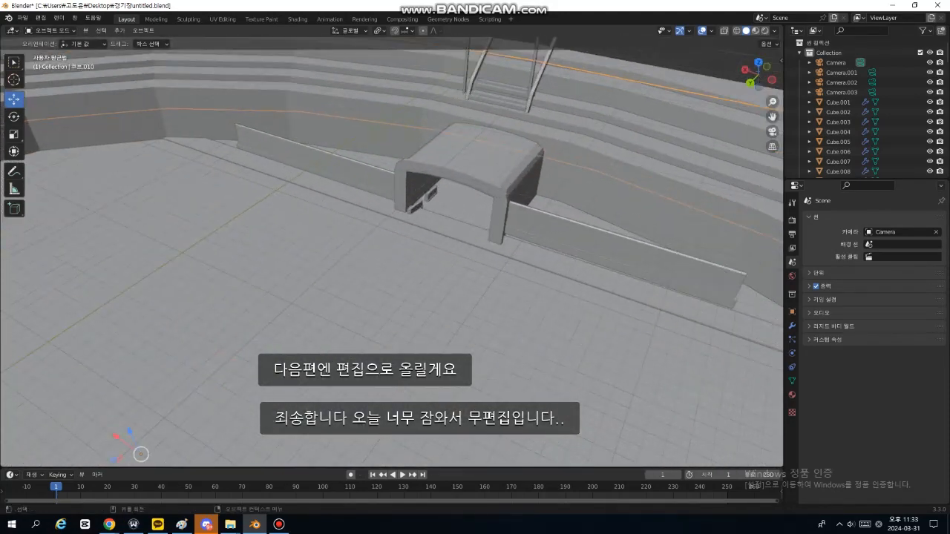
middle_drag(446, 222, 356, 152)
scroll(392, 253, up, 3)
click(476, 252)
middle_drag(475, 252, 319, 200)
scroll(392, 253, up, 2)
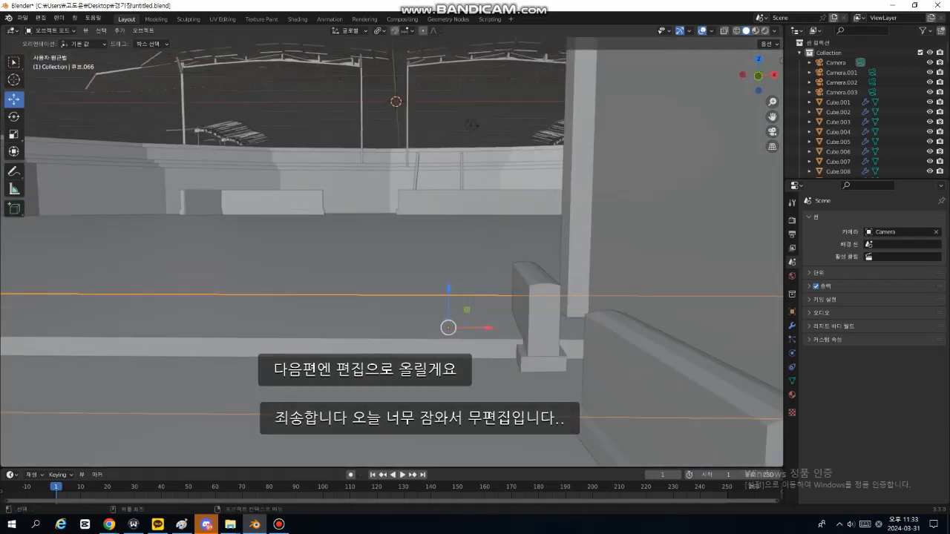
Bevel the strip in front of the gate with one segment in Edit Mode and return to Object Mode
click(52, 52)
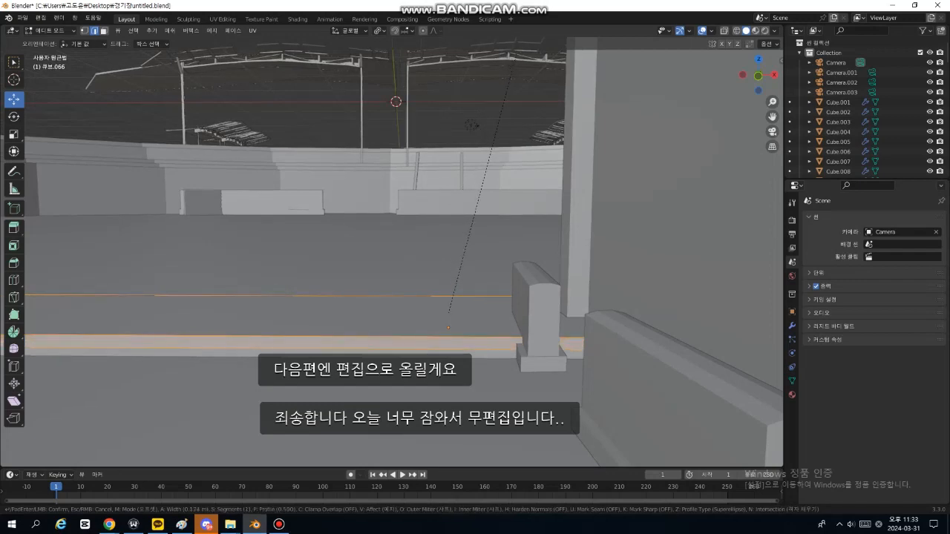
click(512, 72)
middle_drag(483, 126, 613, 163)
key(3)
click(530, 186)
middle_drag(530, 186, 579, 174)
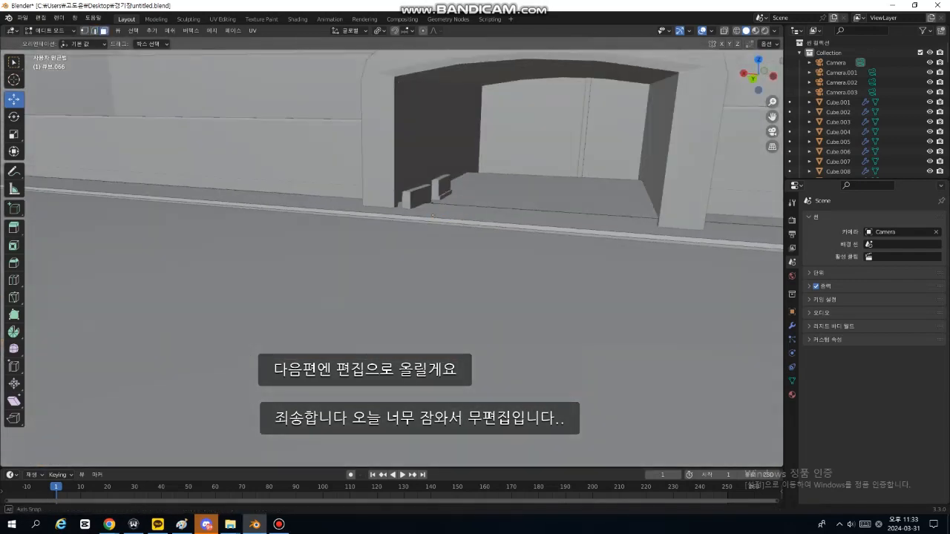
middle_drag(433, 216, 303, 254)
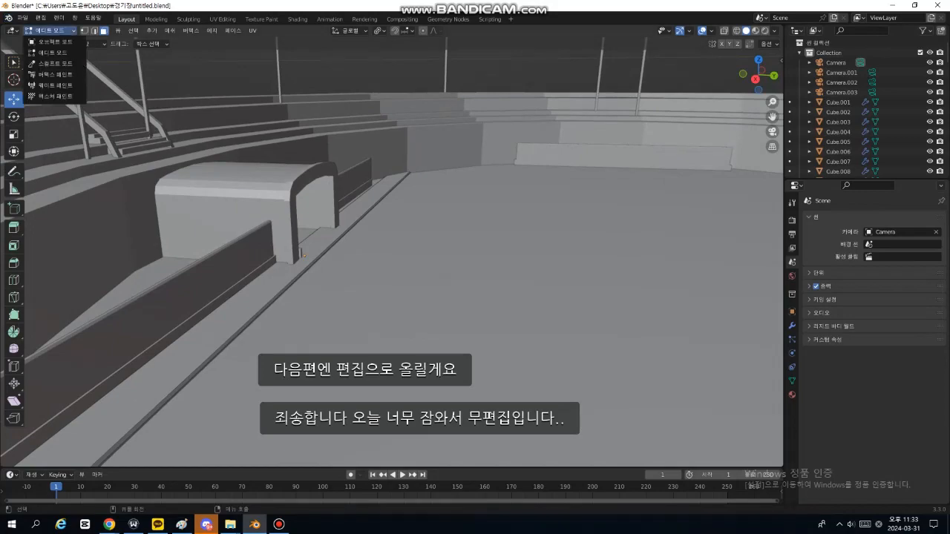
click(55, 41)
Paste a copy of the strip and move it along Y to the opposite side of the field
scroll(404, 252, down, 5)
middle_drag(416, 223, 438, 334)
shift+middle_drag(509, 286, 412, 275)
key(ctrl+c)
key(ctrl+v)
drag(305, 248, 569, 283)
shift+middle_drag(569, 283, 492, 280)
drag(493, 281, 508, 283)
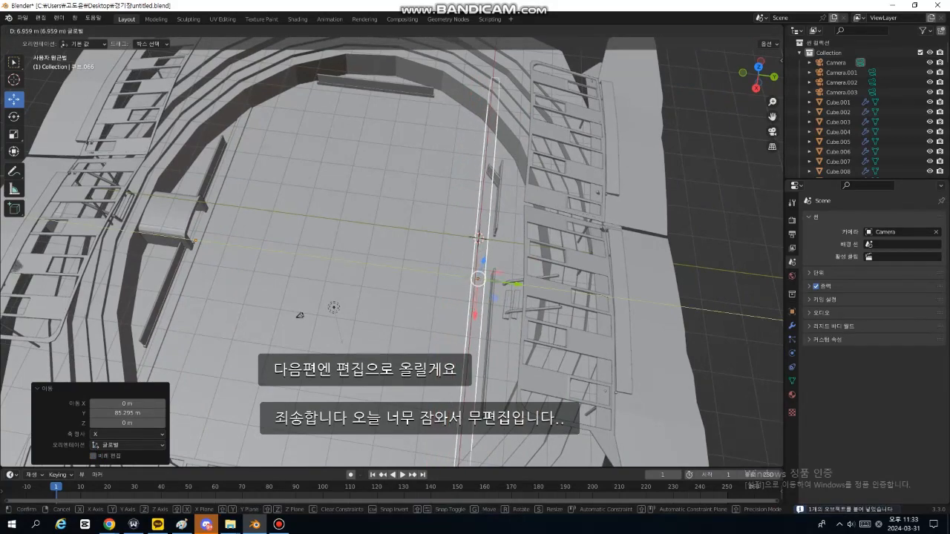
click(479, 238)
scroll(461, 245, down, 6)
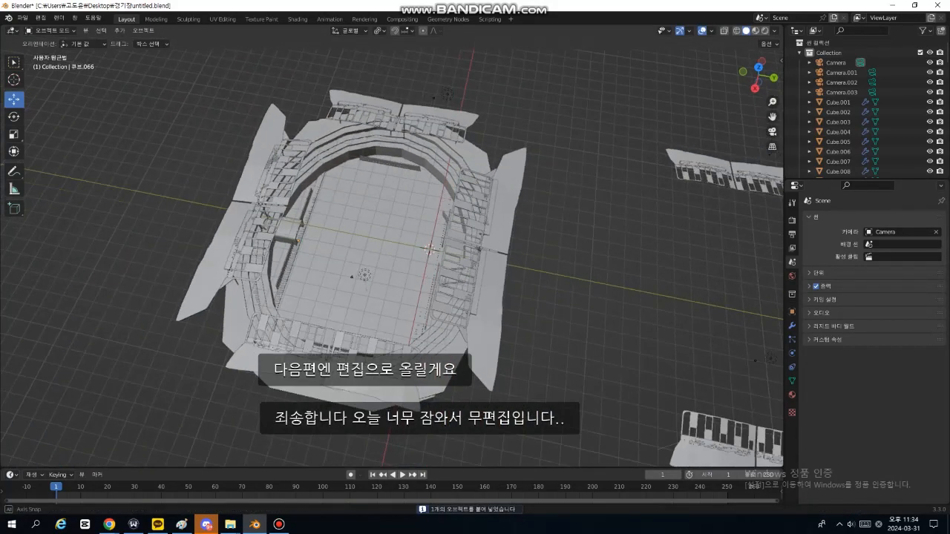
Select the strips on both sides of the field and shorten them to 0.817 along X
middle_drag(371, 249, 530, 245)
scroll(560, 256, up, 4)
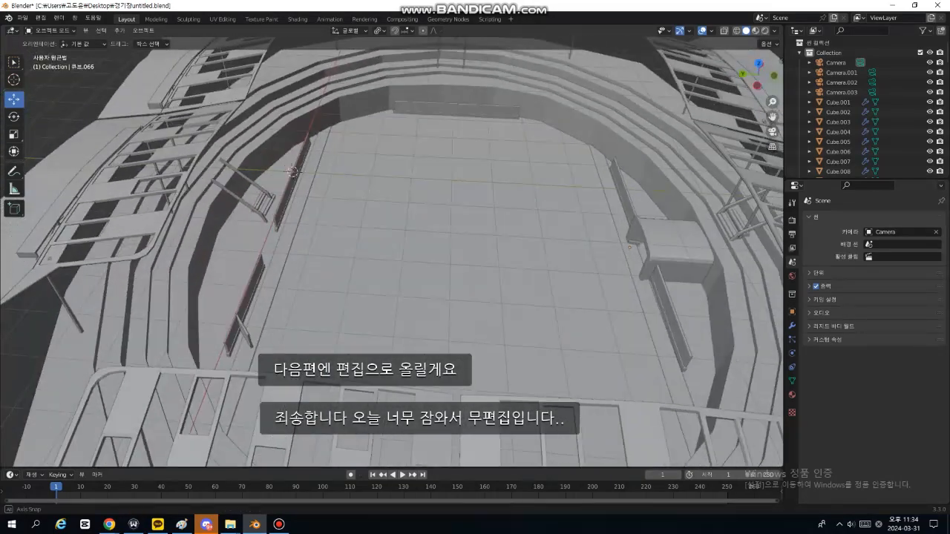
middle_drag(475, 230, 597, 276)
scroll(590, 248, down, 2)
scroll(590, 249, up, 1)
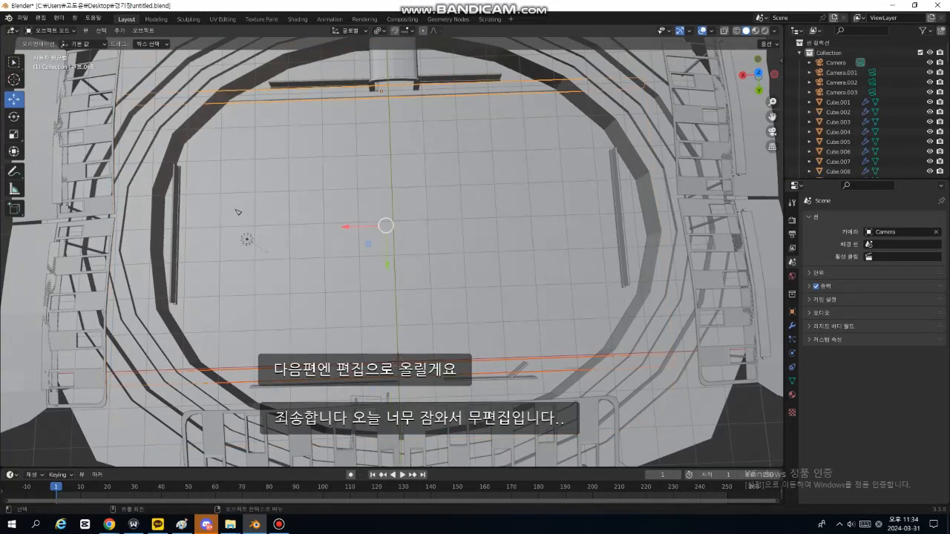
key(x)
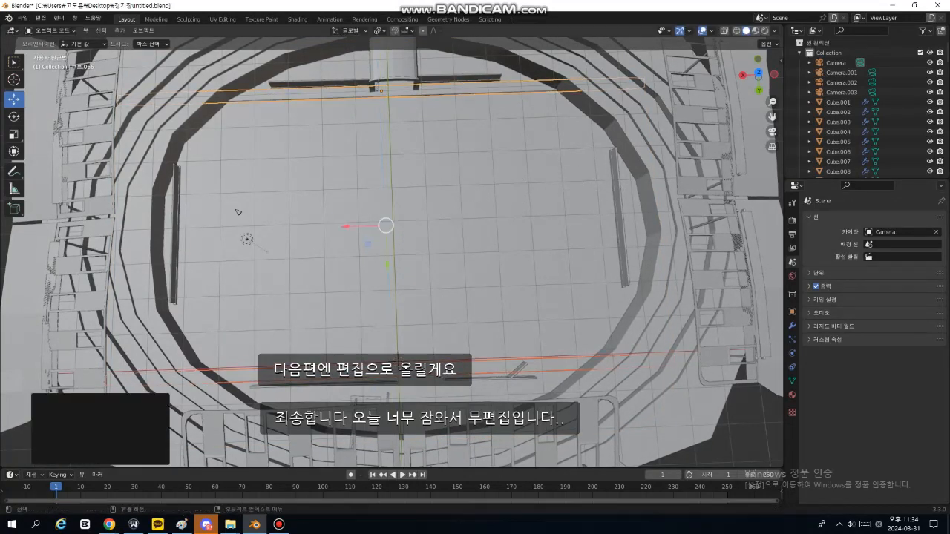
click(538, 187)
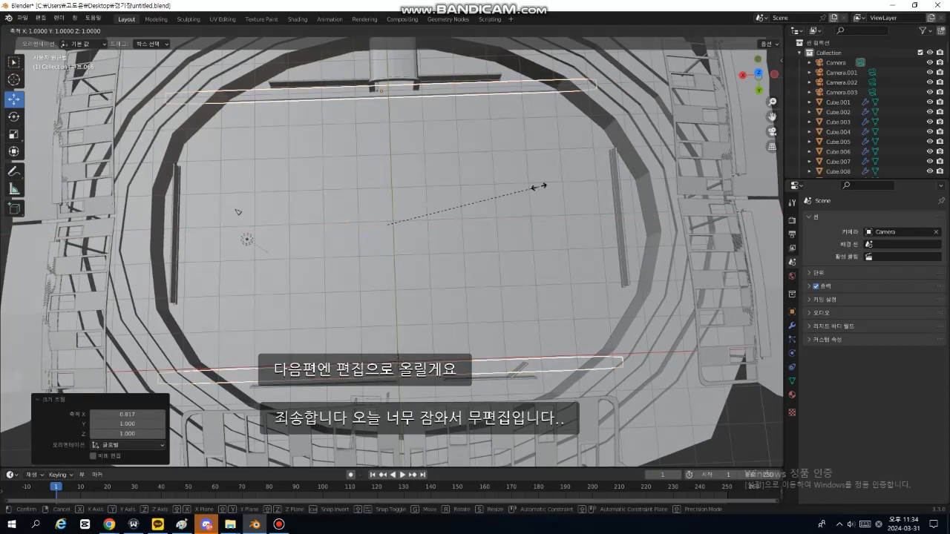
Scale both strips to about 0.46 along Z and about 0.75 along Y
key(z)
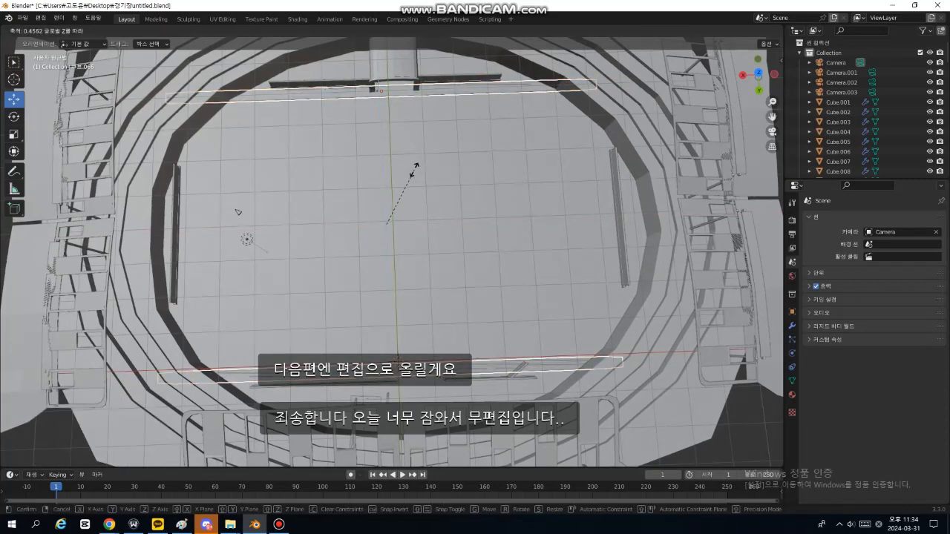
click(414, 170)
key(s)
key(y)
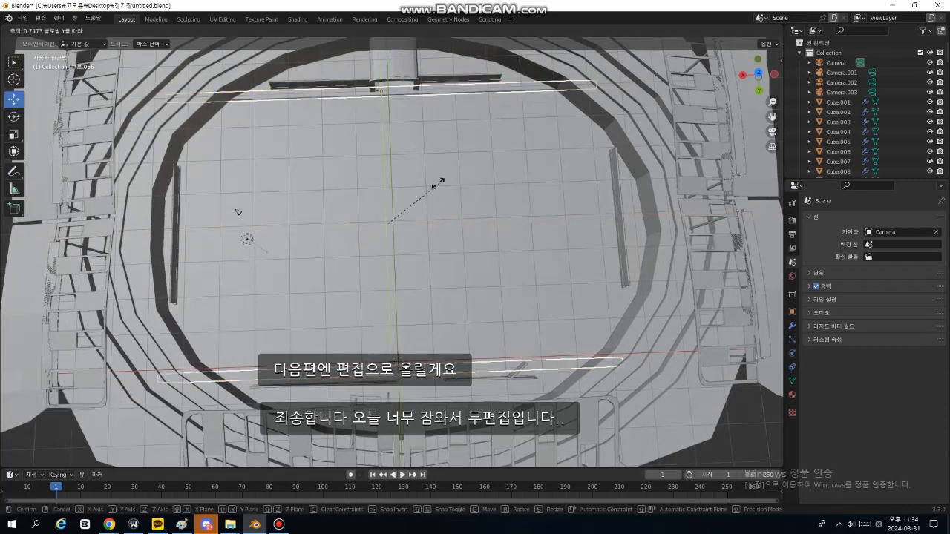
click(440, 186)
click(440, 185)
Shorten the wall panel on the field side opposite the gate to 0.175 along X and shift it along X
middle_drag(441, 185, 675, 182)
scroll(538, 111, up, 5)
scroll(609, 167, down, 4)
click(322, 204)
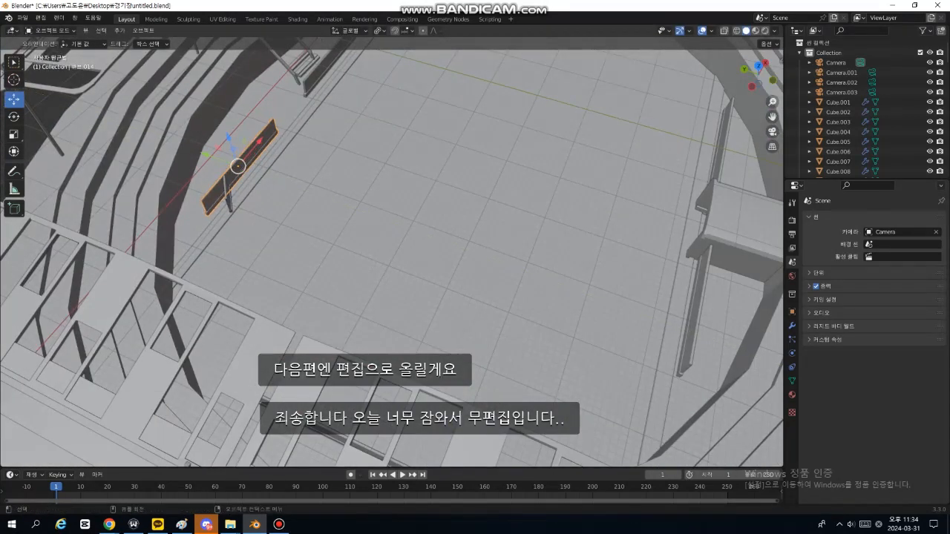
click(285, 144)
key(s)
key(x)
click(251, 160)
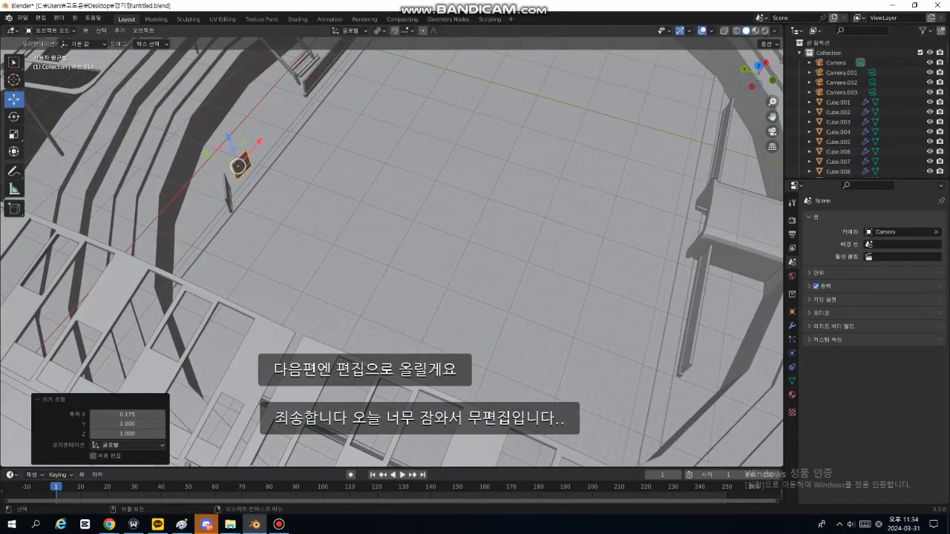
drag(259, 141, 267, 132)
click(262, 141)
Move the small slanted panel beside the shortened one 10.693 m along negative X and rotate it slightly
middle_drag(262, 141, 371, 167)
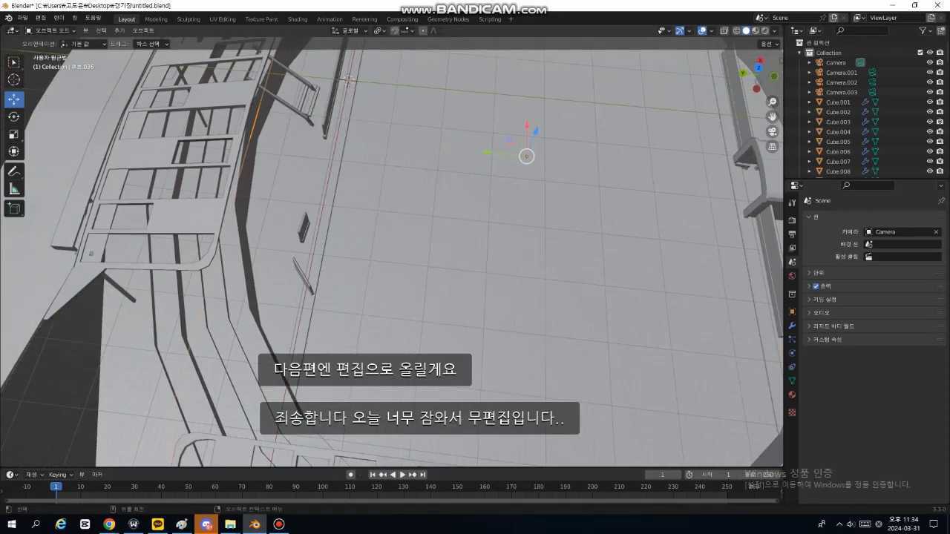
click(303, 277)
middle_drag(303, 277, 257, 308)
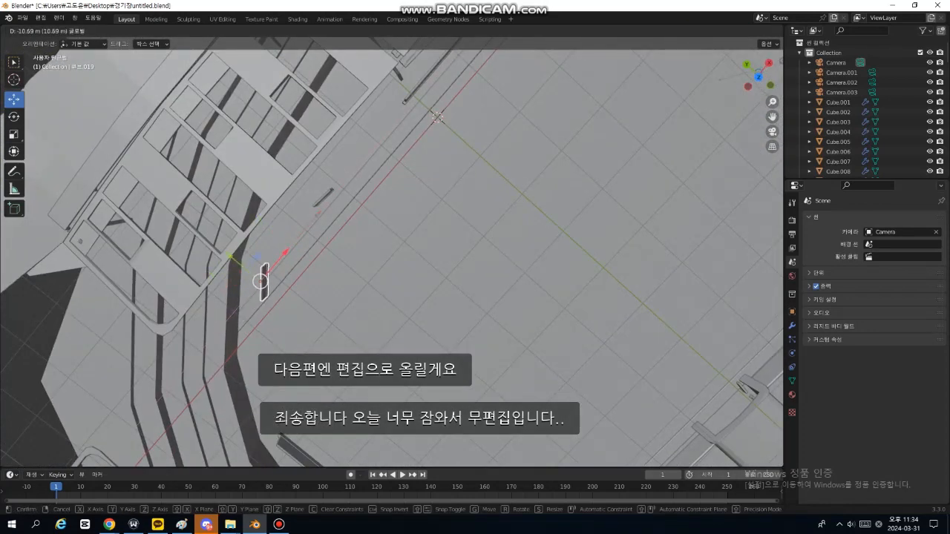
click(260, 281)
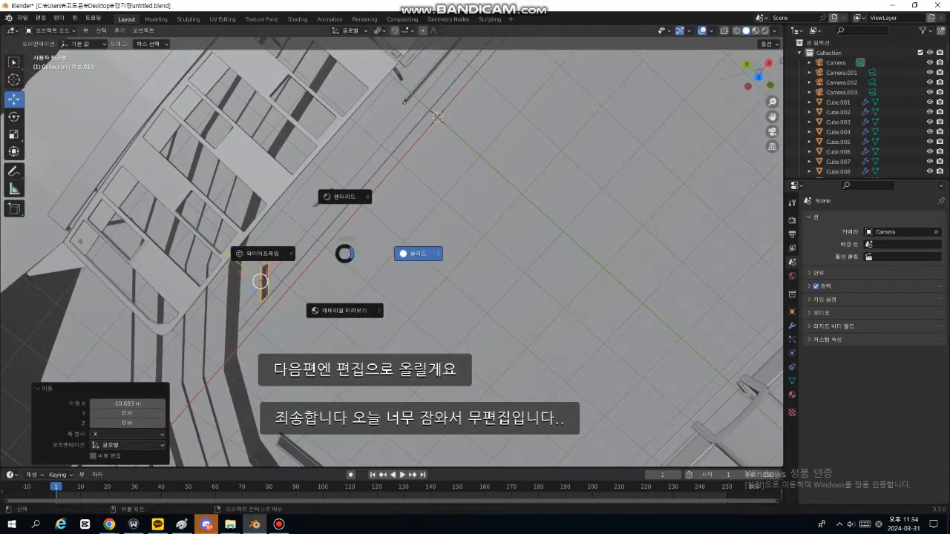
click(418, 254)
middle_drag(418, 254, 403, 211)
key(Escape)
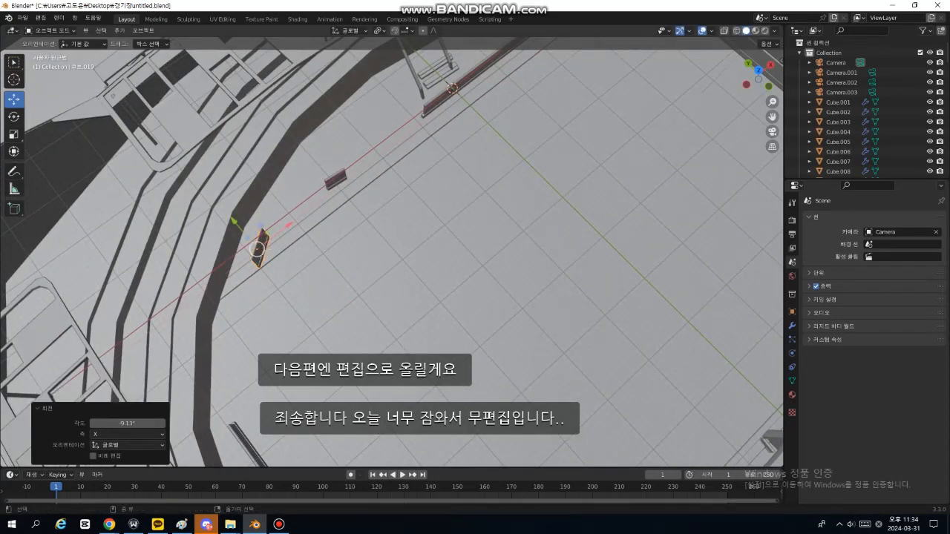
click(392, 268)
click(396, 270)
Examine the adjusted panels and strips within the whole stadium
scroll(401, 271, down, 6)
middle_drag(401, 271, 394, 245)
scroll(401, 260, down, 3)
scroll(386, 237, up, 3)
middle_drag(415, 275, 472, 234)
scroll(363, 249, up, 4)
scroll(345, 249, down, 3)
scroll(320, 260, down, 5)
Save the stadium file
click(23, 17)
click(36, 83)
scroll(471, 234, up, 2)
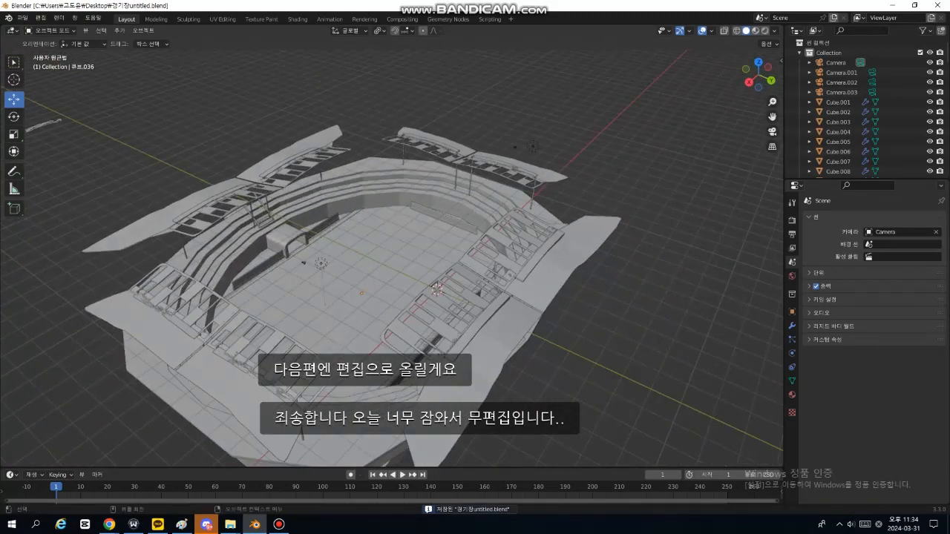
Examine the stadium's stands, roofs and gate from several angles
click(109, 525)
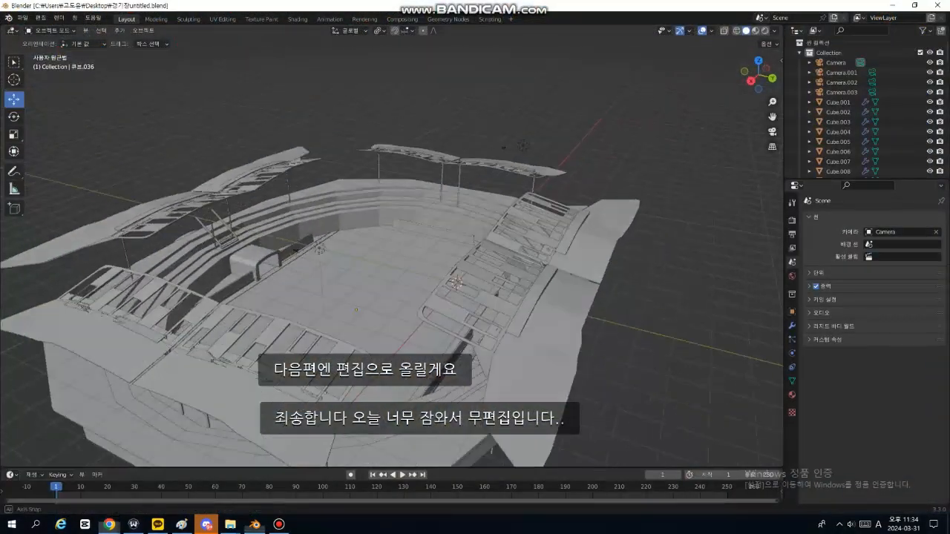
middle_drag(349, 245, 300, 225)
middle_drag(415, 296, 445, 148)
scroll(392, 256, up, 3)
middle_drag(415, 223, 505, 249)
scroll(392, 256, down, 3)
middle_drag(371, 222, 419, 208)
scroll(392, 256, up, 3)
Select all roof canopies together with their posts and show the stadium in the back orthographic view
click(371, 216)
click(357, 165)
scroll(356, 165, down, 2)
scroll(392, 256, down, 1)
scroll(392, 257, down, 3)
scroll(392, 256, down, 1)
key(ctrl+KP_1)
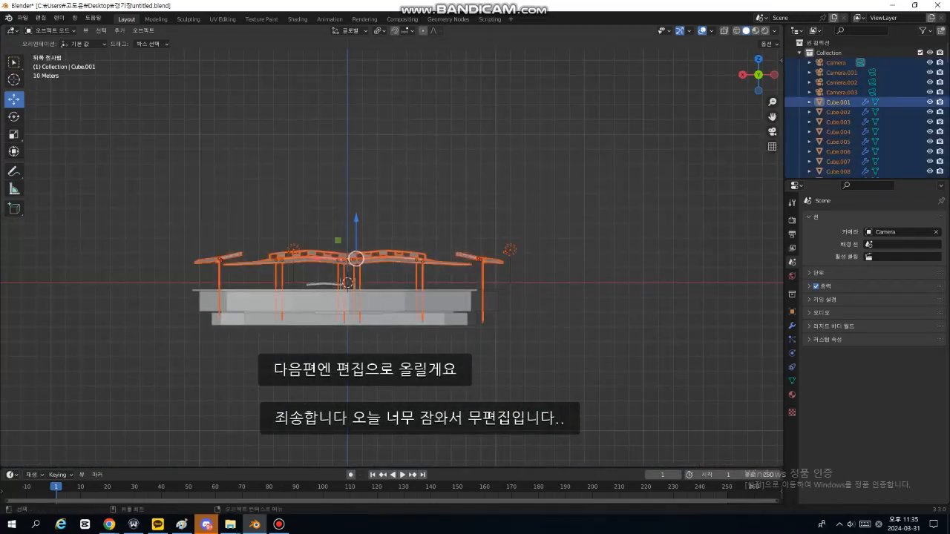
Try to raise the selected roof canopies and posts along Z
drag(356, 219, 357, 191)
middle_drag(371, 200, 453, 223)
click(564, 237)
middle_drag(520, 230, 394, 245)
key(ctrl+z)
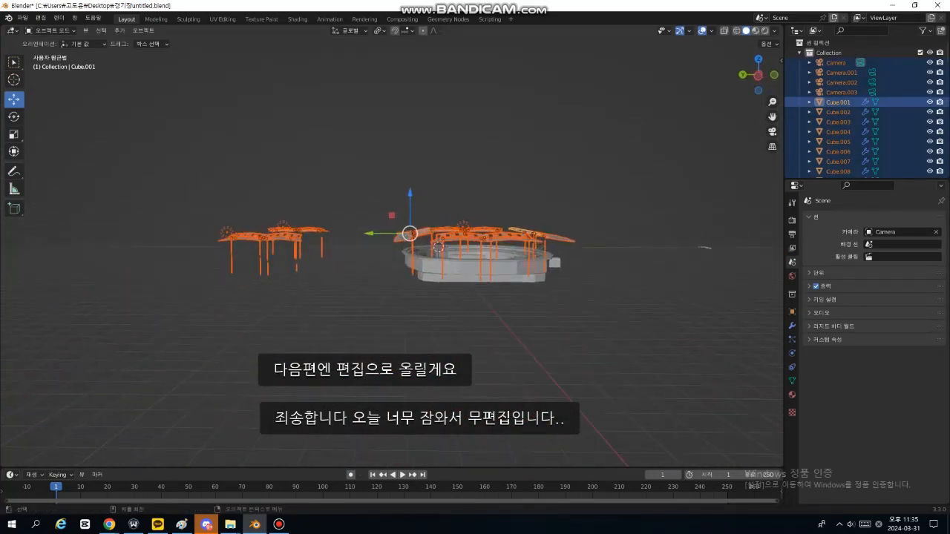
Raise the roof canopies and their posts along Z above the stands and clear the selection
drag(410, 199, 410, 184)
middle_drag(409, 190, 490, 227)
click(475, 319)
Examine the raised roofs and the clearance above the stands from several angles
middle_drag(430, 253, 549, 259)
middle_drag(475, 259, 571, 290)
scroll(475, 260, up, 4)
middle_drag(475, 289, 631, 219)
scroll(519, 223, up, 3)
scroll(475, 260, down, 2)
middle_drag(430, 216, 624, 297)
scroll(475, 260, down, 2)
Check the reference photos of players entering a stadium in Chrome and return to Blender
click(109, 524)
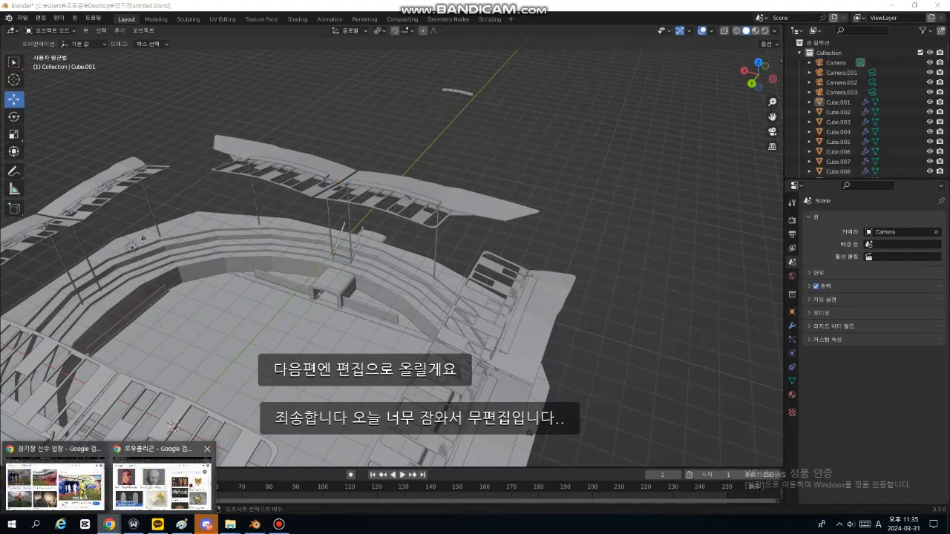
click(56, 484)
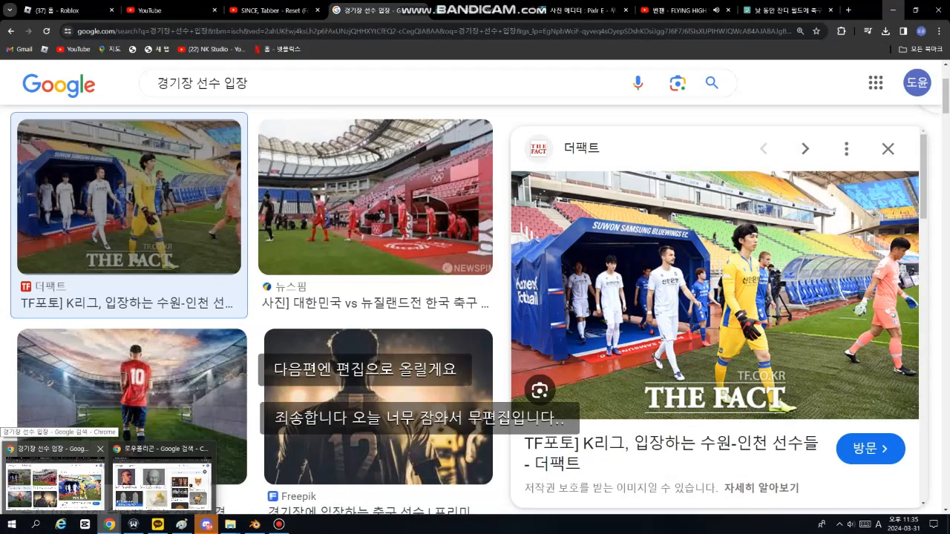
key(alt+Tab)
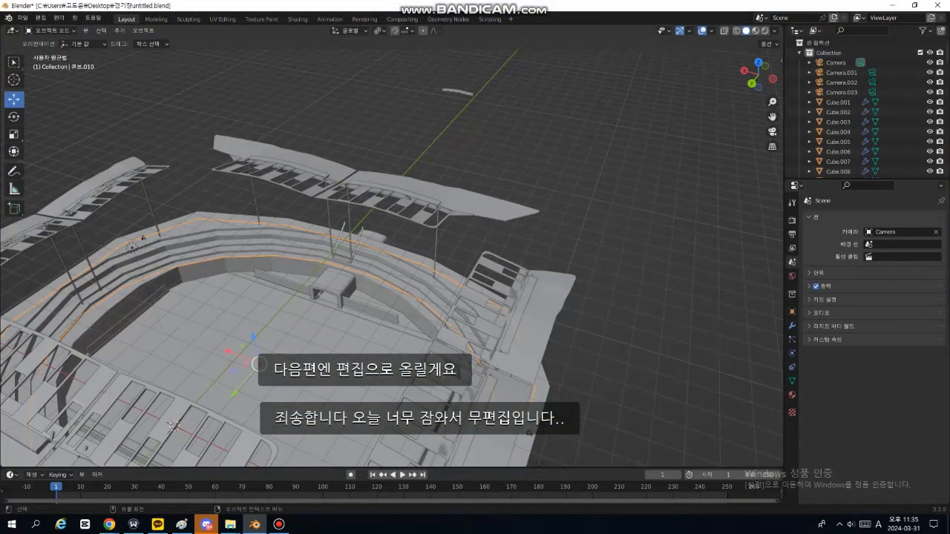
Paste a copy of two stand tiers and raise it 8.1977 m along Z
middle_drag(386, 319, 482, 245)
click(475, 319)
click(504, 367)
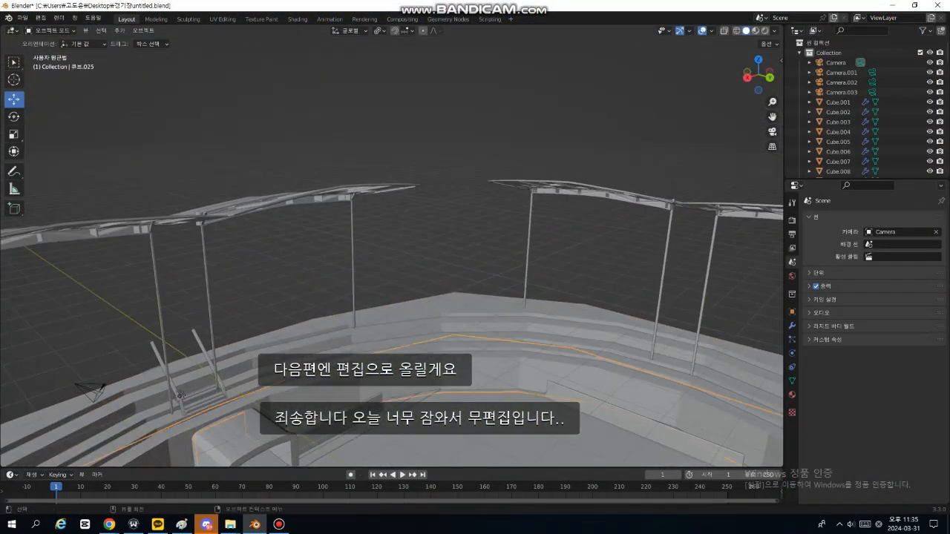
middle_drag(475, 319, 386, 268)
key(ctrl+v)
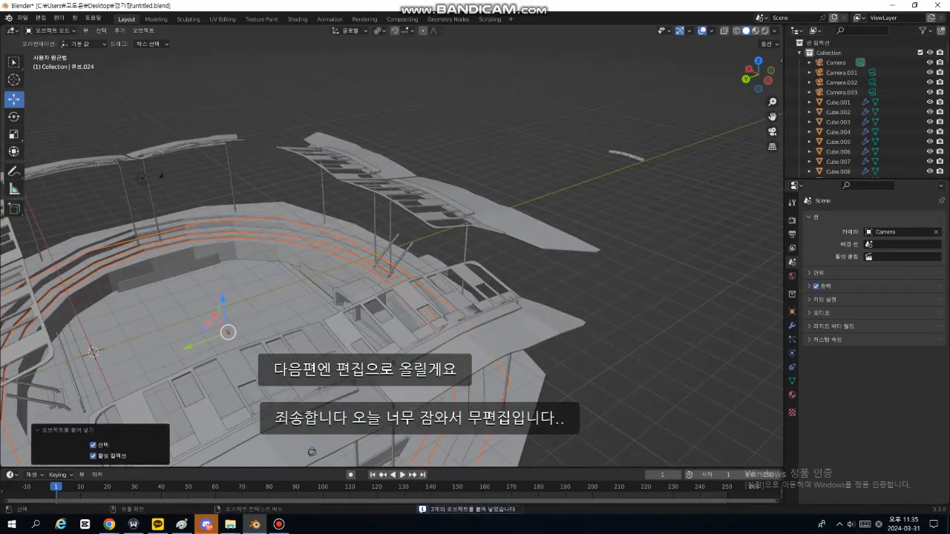
key(g)
click(476, 309)
Scale the copied stand tiers uniformly to 1.280
middle_drag(476, 309, 441, 269)
key(s)
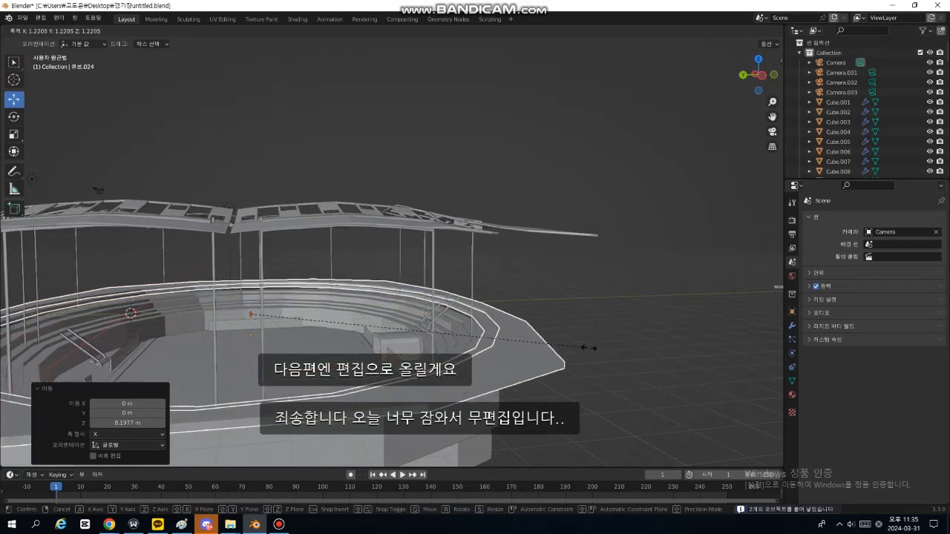
click(609, 348)
Lower the copied stand tiers about 2.65 m along Z
middle_drag(475, 316, 522, 310)
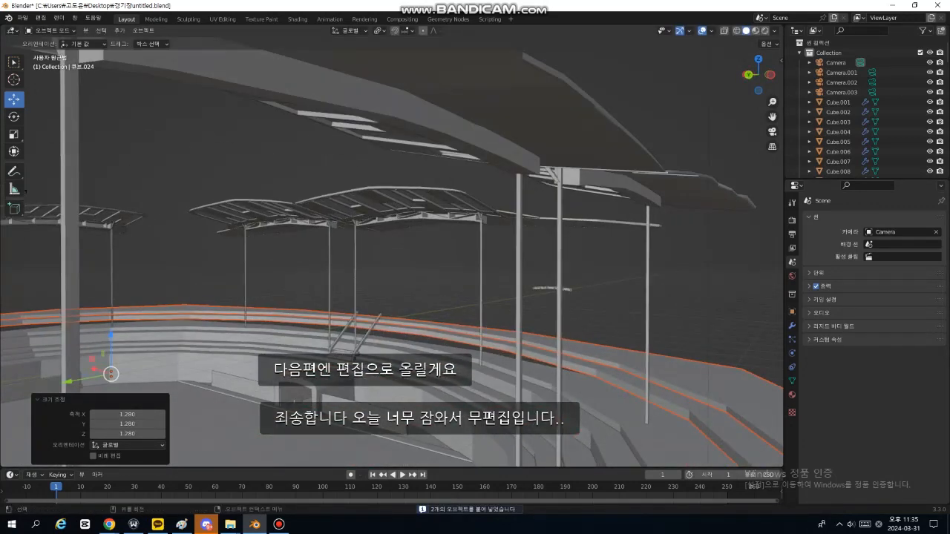
key(g)
key(z)
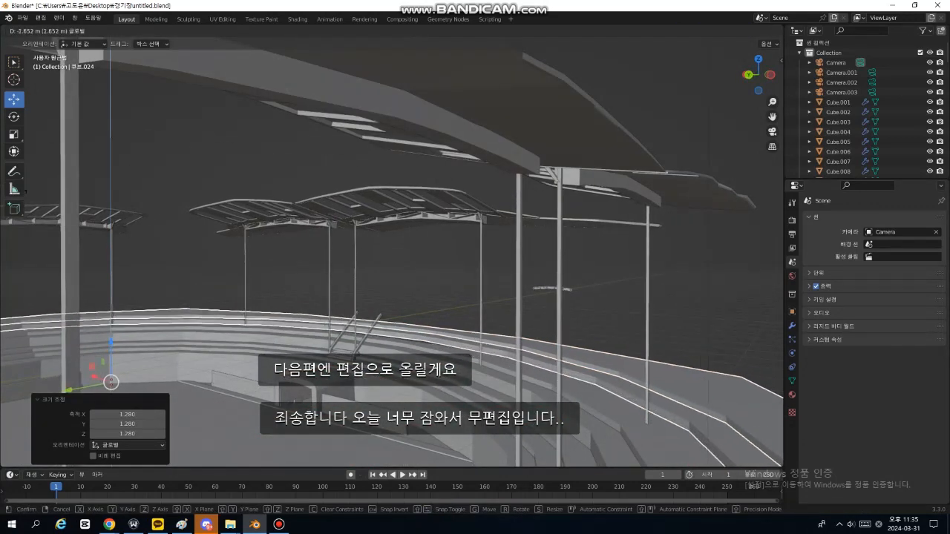
click(490, 312)
Scale the copied stand tiers to 1.224 along Y
middle_drag(490, 312, 598, 338)
middle_drag(83, 327, 223, 346)
key(s)
key(y)
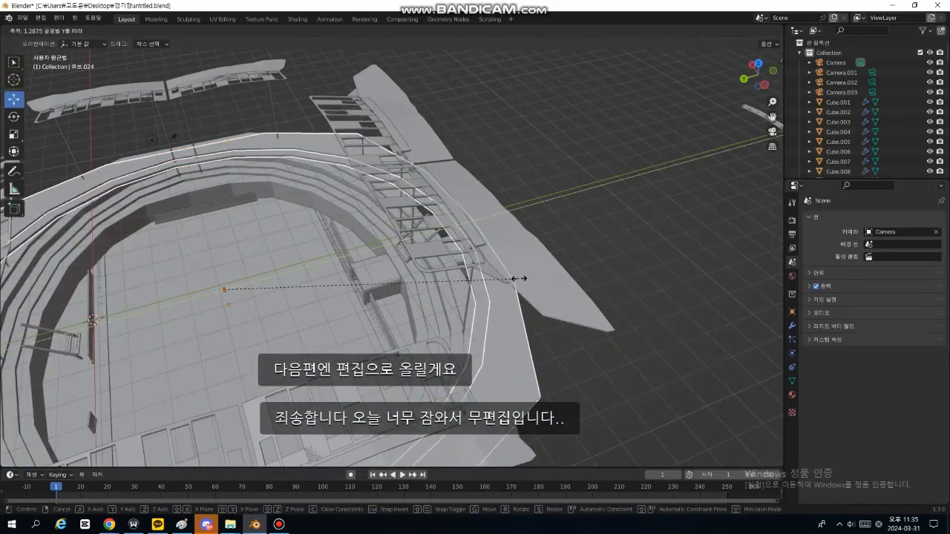
click(504, 290)
Stretch the copied stand tiers by about 1.35 along X
middle_drag(504, 290, 462, 319)
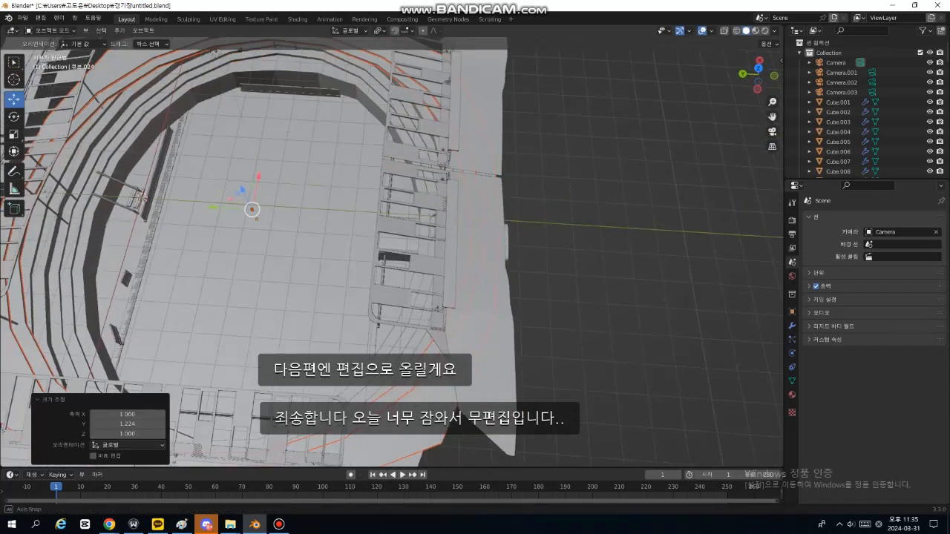
scroll(446, 259, down, 1)
key(s)
key(x)
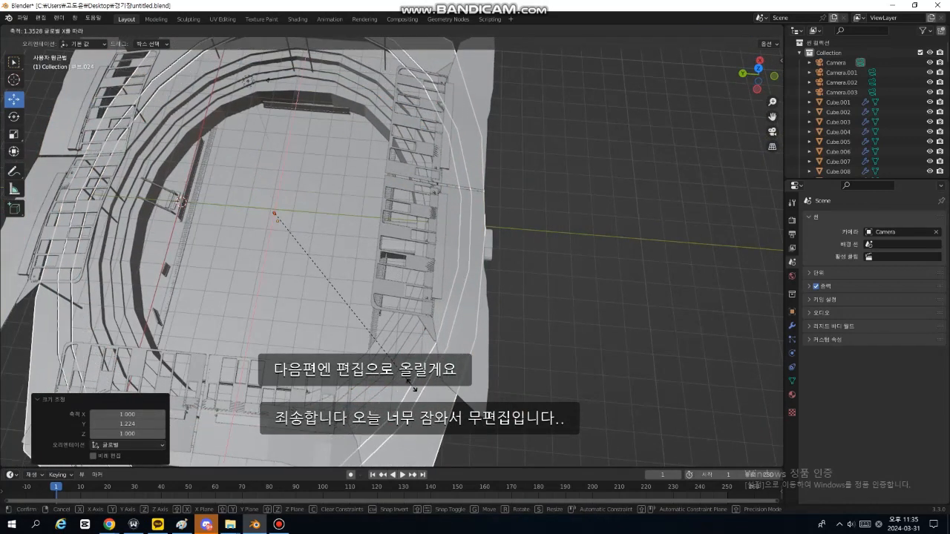
click(421, 377)
Narrow the copied stand tiers by a factor of 0.935 along X
middle_drag(420, 378, 344, 287)
key(s)
key(x)
Try a slight further narrowing of the copied stand tiers along X and undo it
scroll(501, 248, up, 2)
shift+middle_drag(345, 287, 178, 389)
key(s)
key(x)
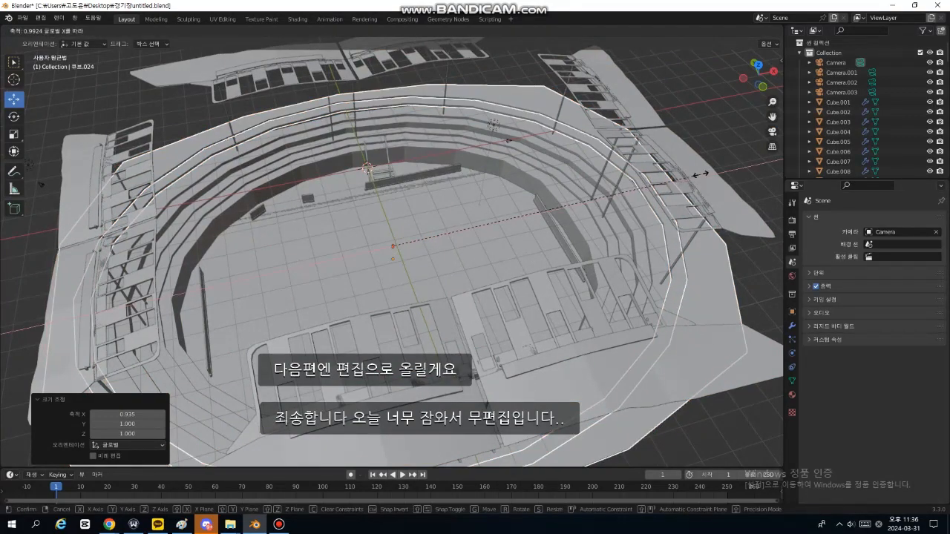
click(445, 312)
middle_drag(445, 312, 490, 249)
key(ctrl+z)
scroll(490, 248, up, 2)
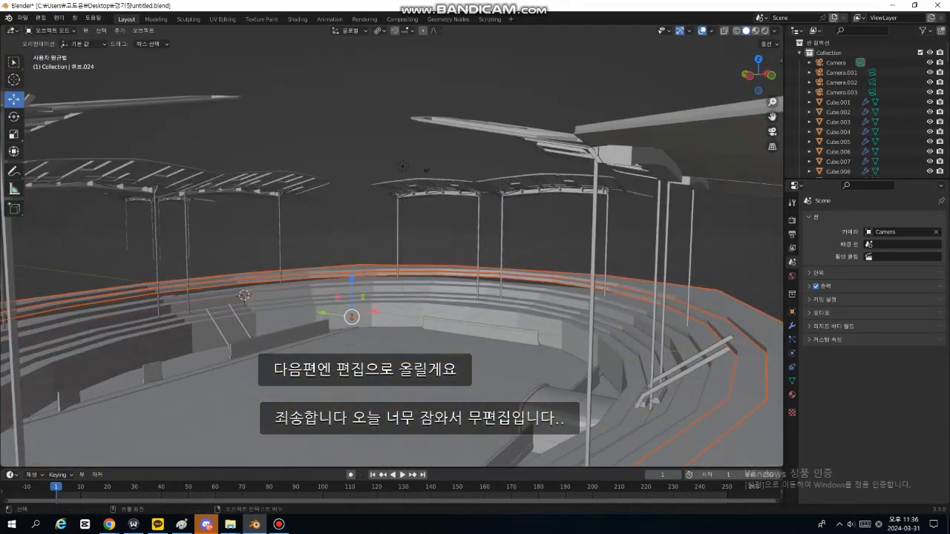
Clear the current selection, select the two outermost stand tiers, and paste a copy of them
click(352, 323)
middle_drag(352, 323, 277, 426)
scroll(270, 432, up, 1)
key(a)
scroll(278, 426, down, 1)
key(alt+a)
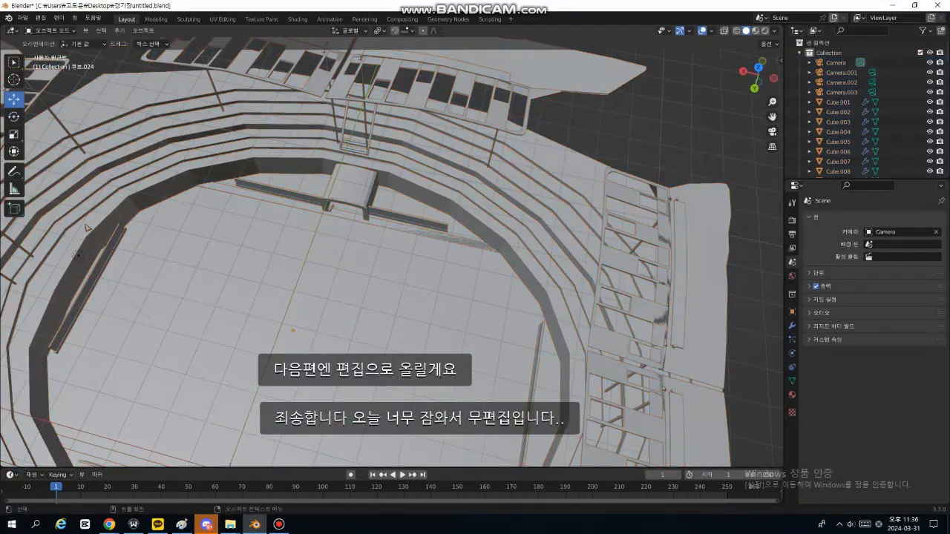
shift+click(576, 153)
middle_drag(576, 153, 435, 77)
scroll(565, 116, down, 2)
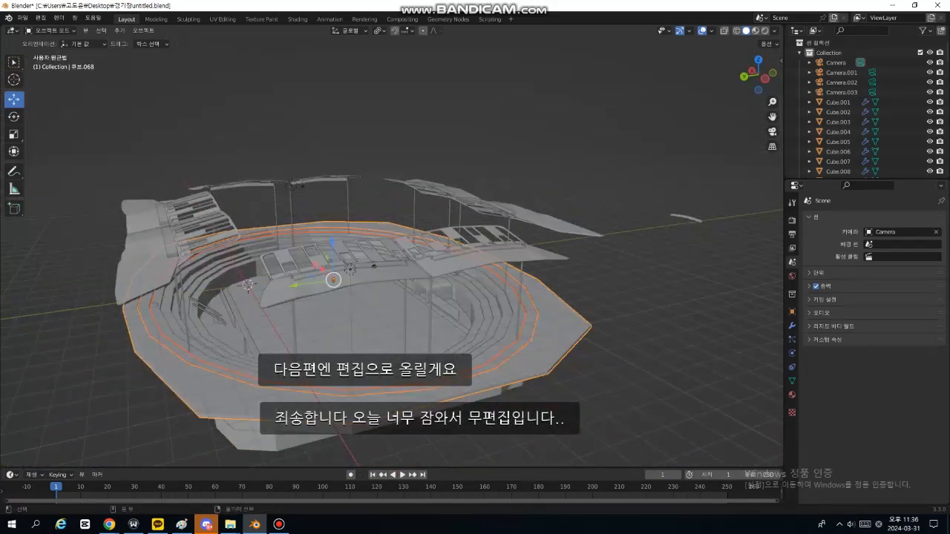
Check the reference photos of players entering a stadium in the Chrome window preview and return to the model
mouse_move(109, 524)
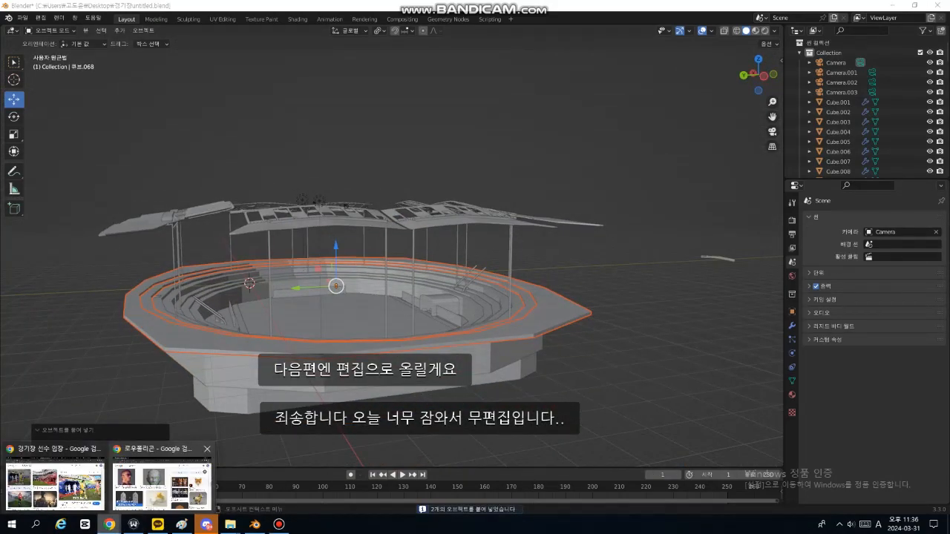
click(53, 482)
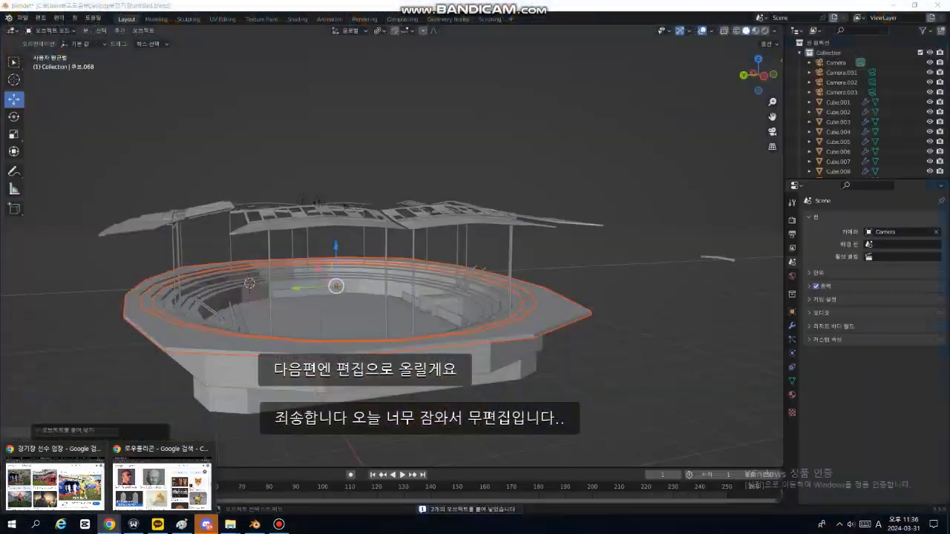
scroll(392, 260, up, 2)
middle_drag(416, 260, 371, 256)
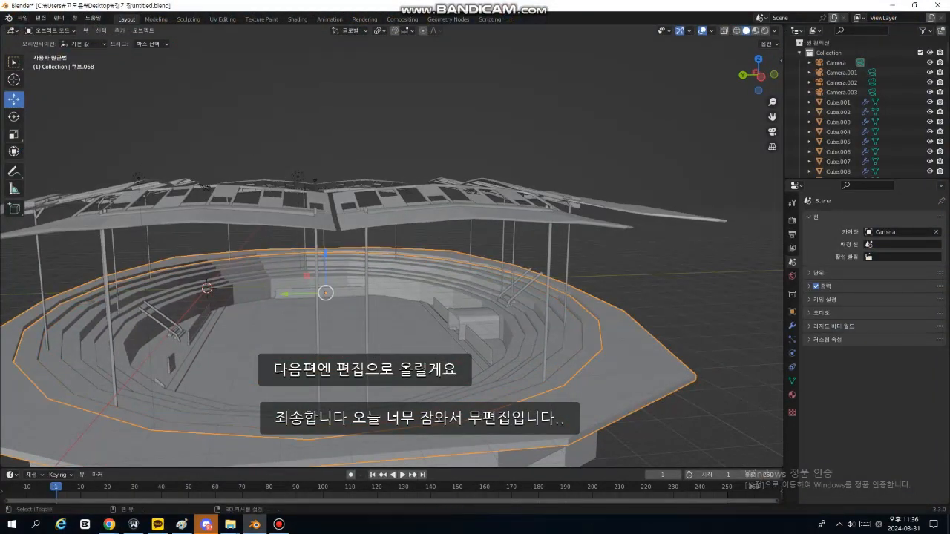
Select only the outermost stand tier and scale it to 4.271 along Z
click(563, 502)
click(570, 416)
middle_drag(570, 416, 631, 388)
click(675, 295)
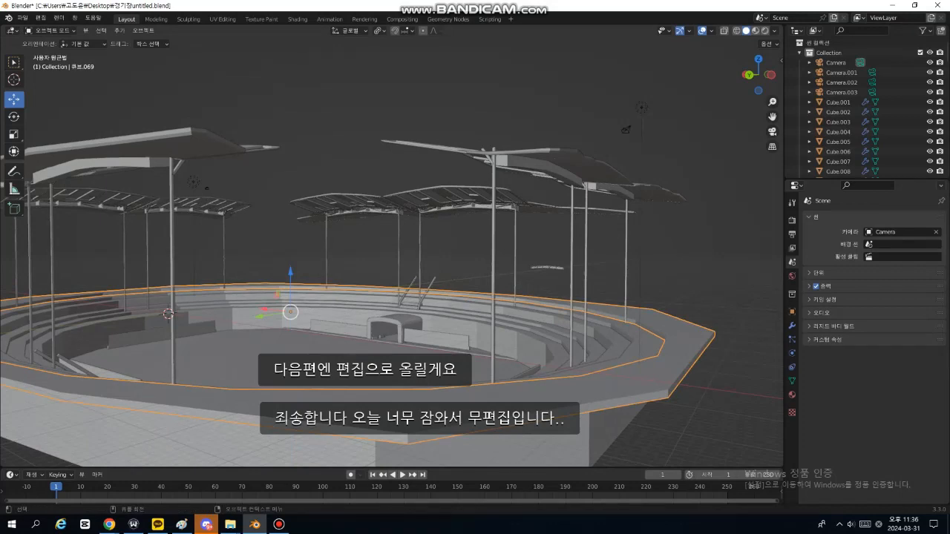
click(592, 322)
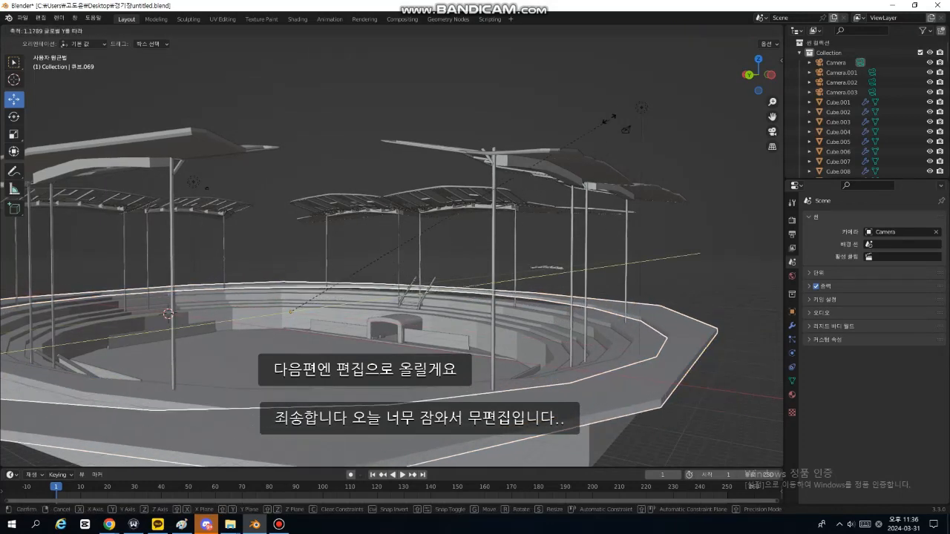
key(z)
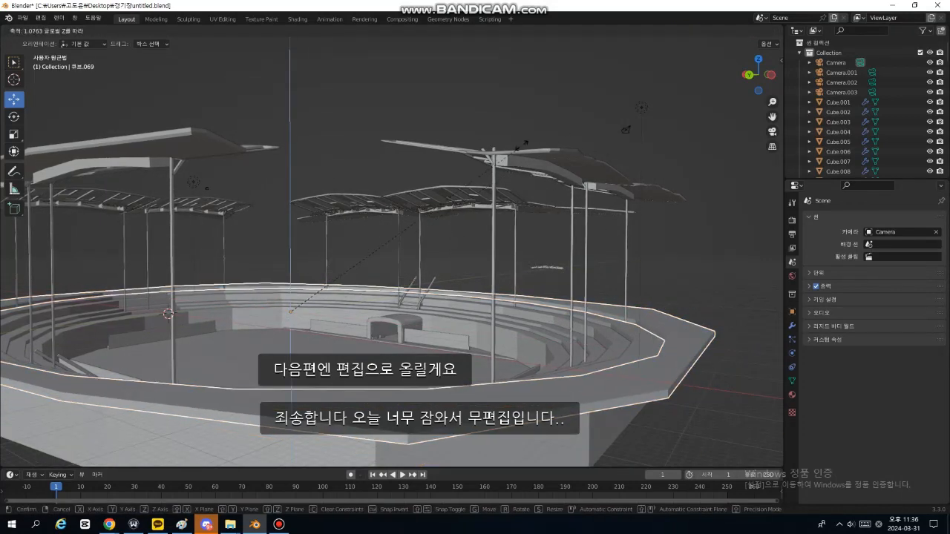
click(578, 93)
Raise the thickened outer tier slightly along Z
scroll(577, 94, down, 5)
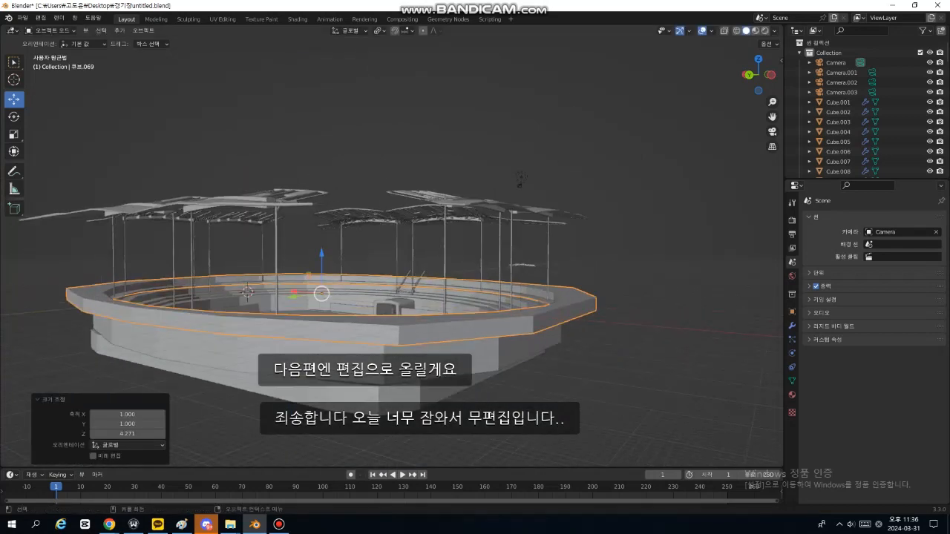
mouse_move(577, 94)
middle_down()
mouse_move(594, 63)
mouse_move(583, 86)
middle_up()
scroll(591, 83, up, 8)
scroll(715, 138, down, 2)
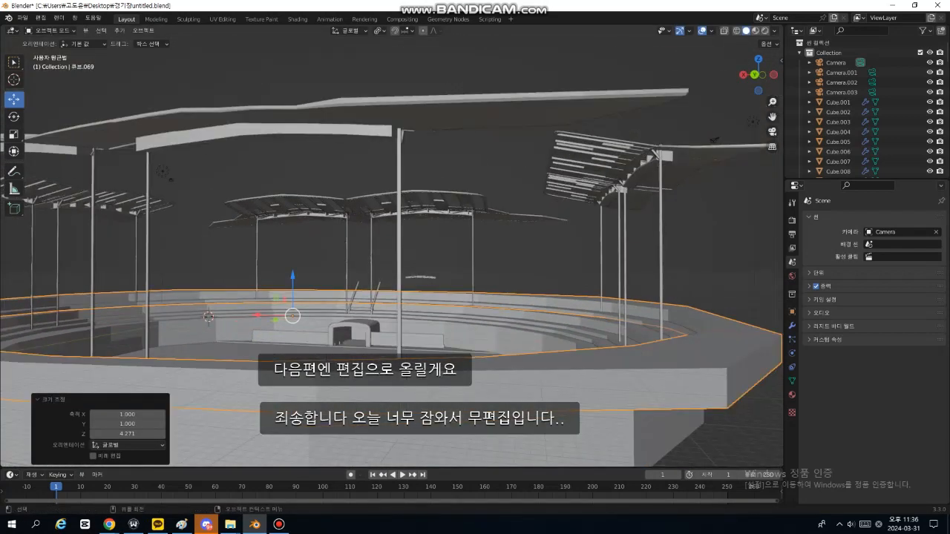
key(g)
key(z)
key(Return)
Try stretching the outer tier by 1.362 along X
key(s)
key(x)
key(Return)
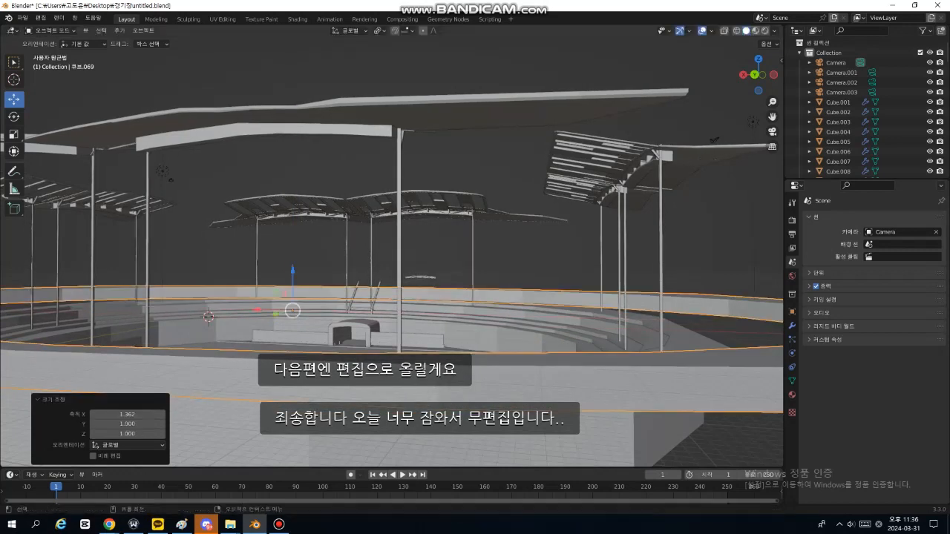
Scale the outer tier to 1.677 along Z and raise it about 1.16 m
key(s)
key(z)
key(Return)
key(g)
key(z)
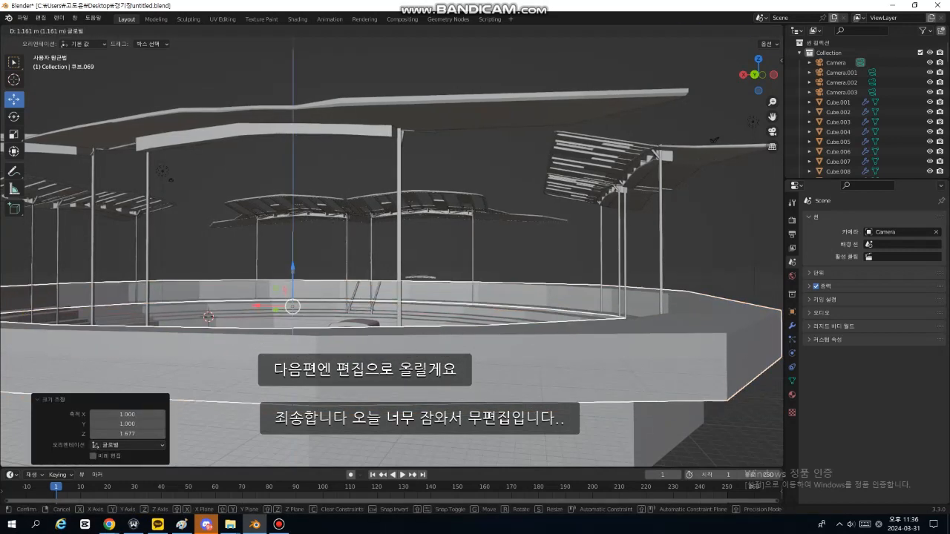
key(Return)
Paste a copy of the outer tier wall and raise it about 8.6 m along Z
middle_drag(415, 282, 398, 298)
key(ctrl+c)
key(ctrl+v)
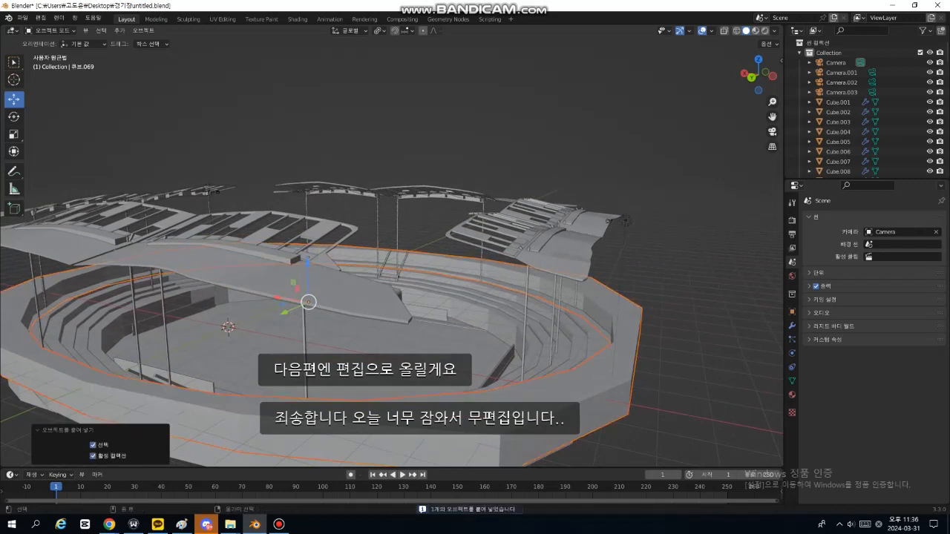
key(g)
key(z)
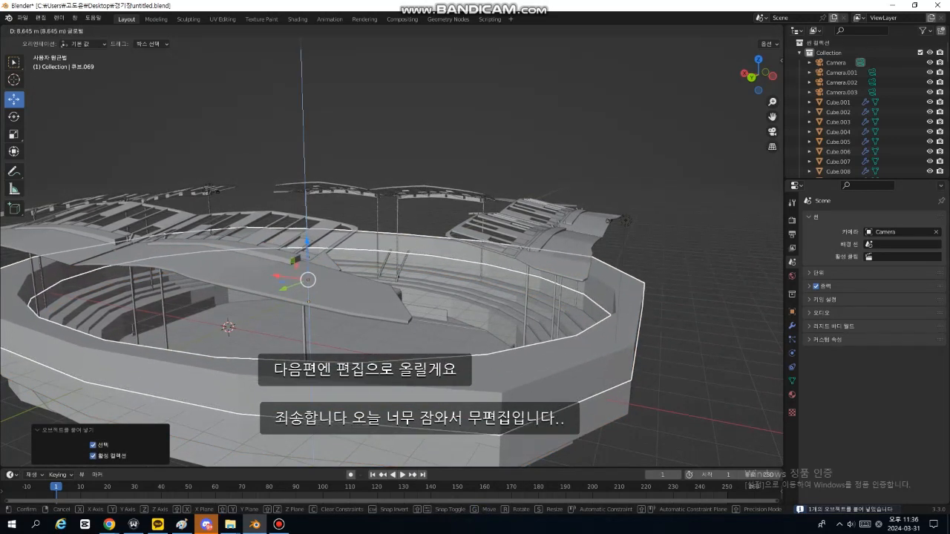
click(551, 315)
Scale the raised wall copy to 1.125 along Y
scroll(551, 314, down, 3)
middle_drag(551, 315, 518, 311)
key(s)
key(y)
click(544, 327)
Scale the raised wall copy by about 0.93 along Y and by 1.099 along X
scroll(496, 401, down, 4)
scroll(505, 397, up, 3)
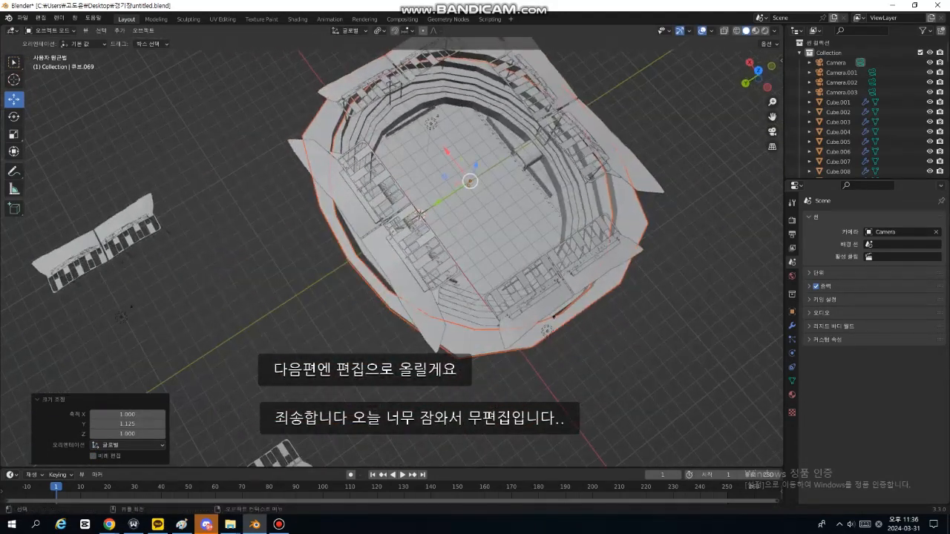
key(s)
key(y)
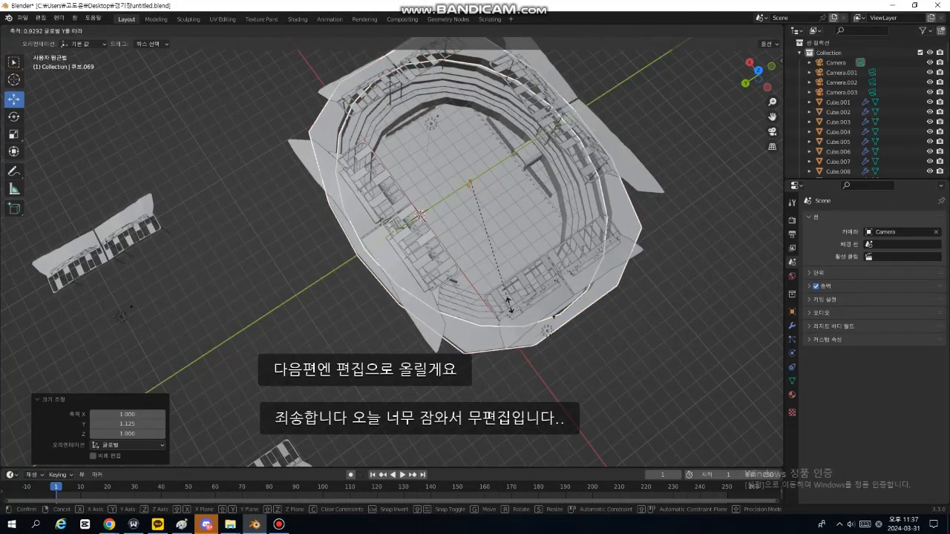
click(513, 307)
middle_drag(512, 308, 548, 319)
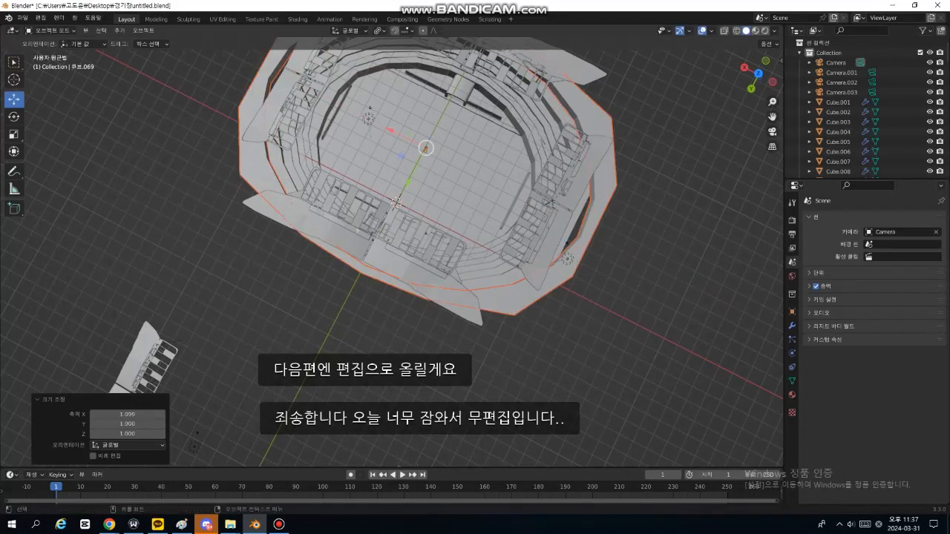
Examine the enlarged stands from outside and from field level, comparing them with the stadium reference previews in Chrome
click(580, 295)
click(580, 294)
middle_drag(581, 294, 153, 236)
scroll(518, 216, up, 3)
scroll(392, 252, down, 5)
middle_drag(371, 237, 430, 241)
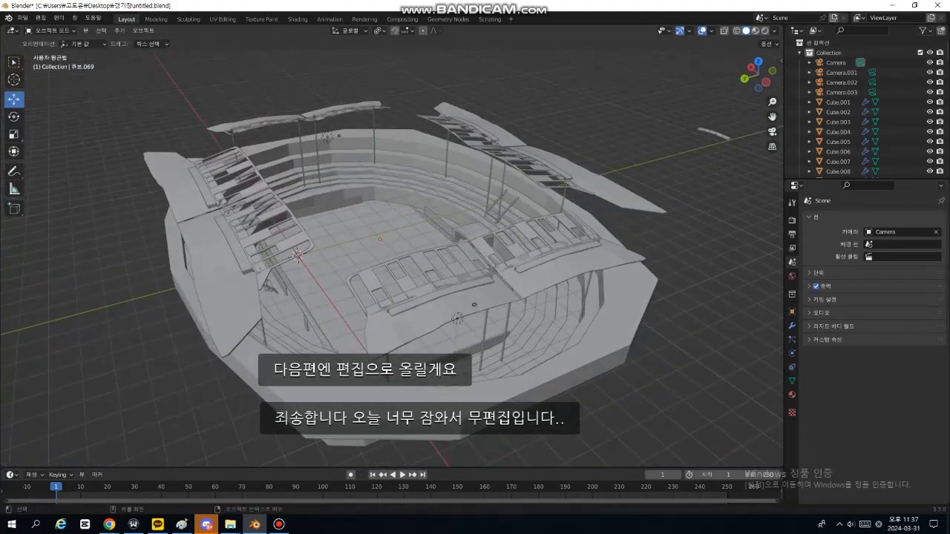
click(109, 525)
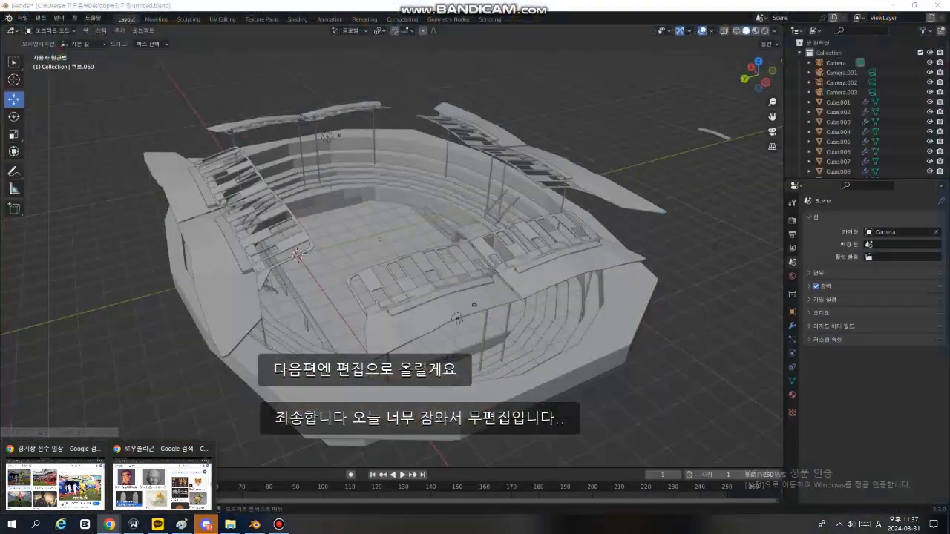
scroll(334, 282, up, 5)
middle_drag(334, 282, 440, 227)
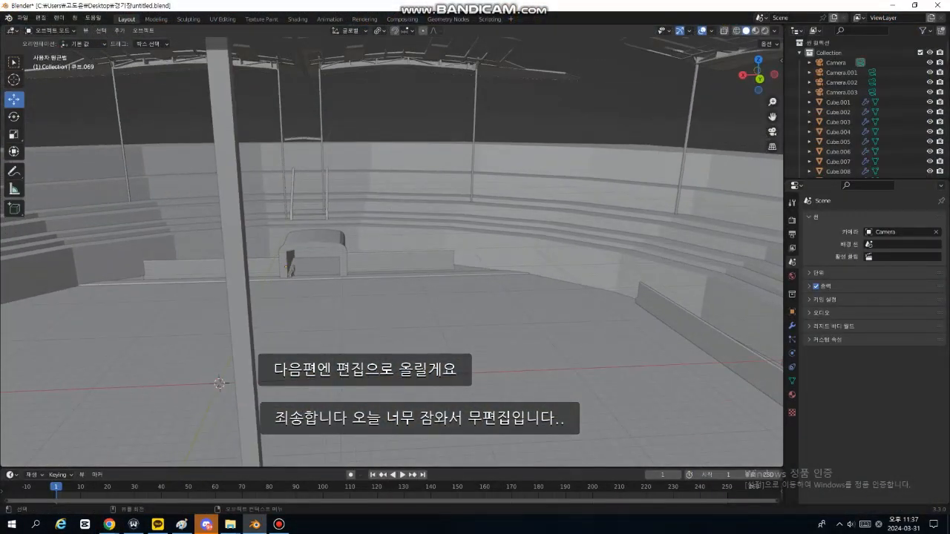
click(109, 525)
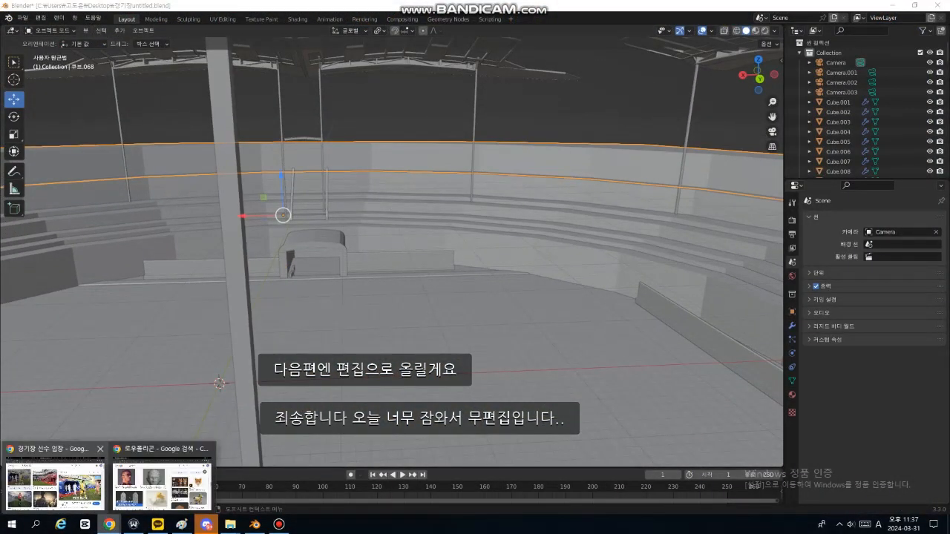
mouse_move(55, 482)
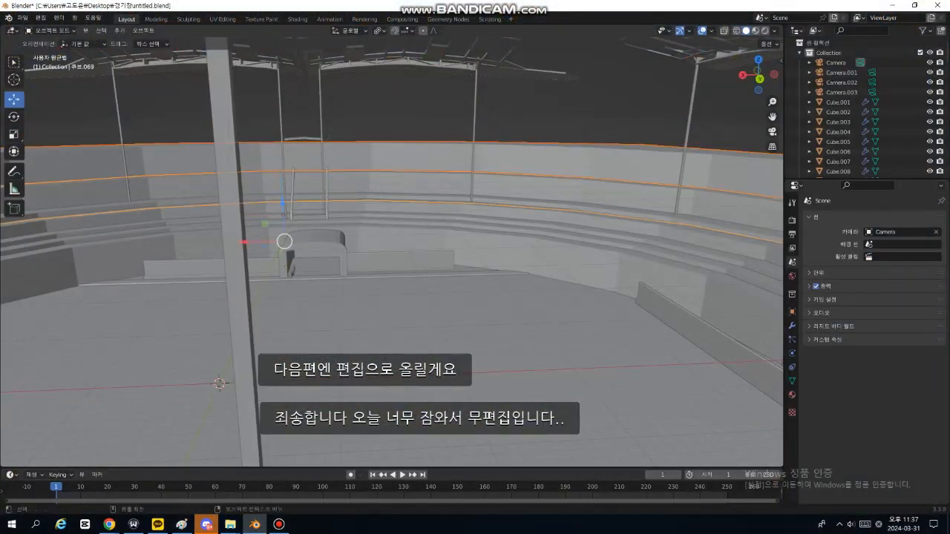
Paste a copy of the two upper stand walls and raise it 16.478 m along Z
middle_drag(445, 249, 334, 238)
scroll(392, 248, down, 8)
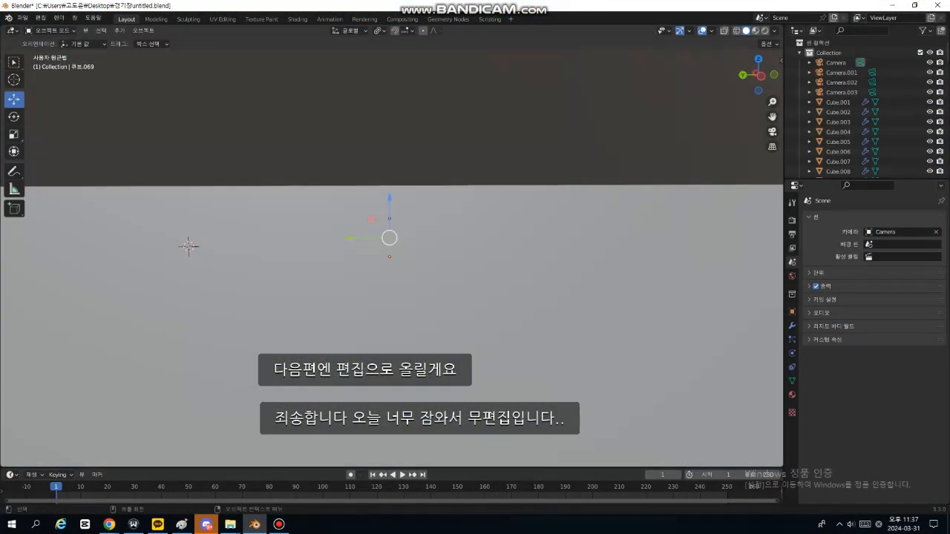
scroll(392, 249, up, 3)
key(ctrl+v)
drag(386, 202, 386, 154)
Scale the new pair of upper walls to 1.201 along Y
scroll(386, 154, down, 2)
middle_drag(386, 153, 389, 229)
key(s)
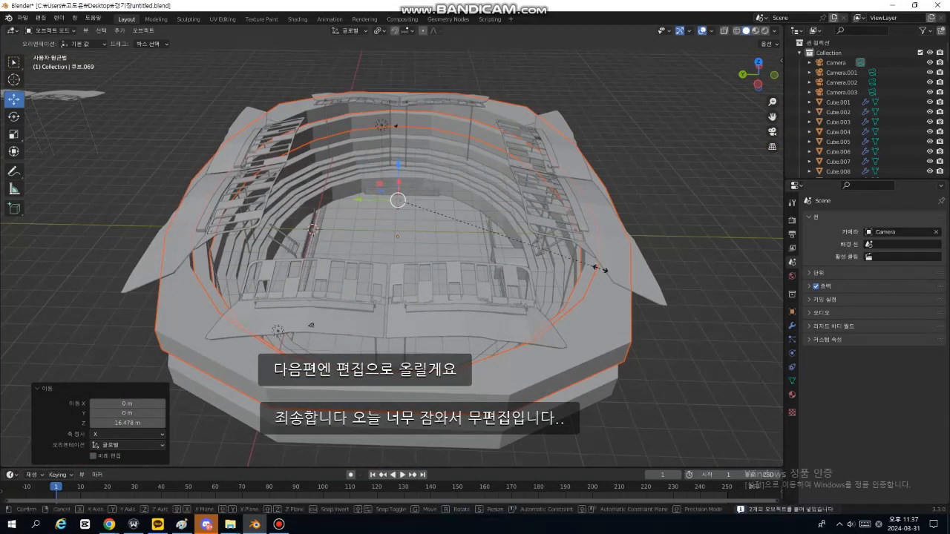
key(y)
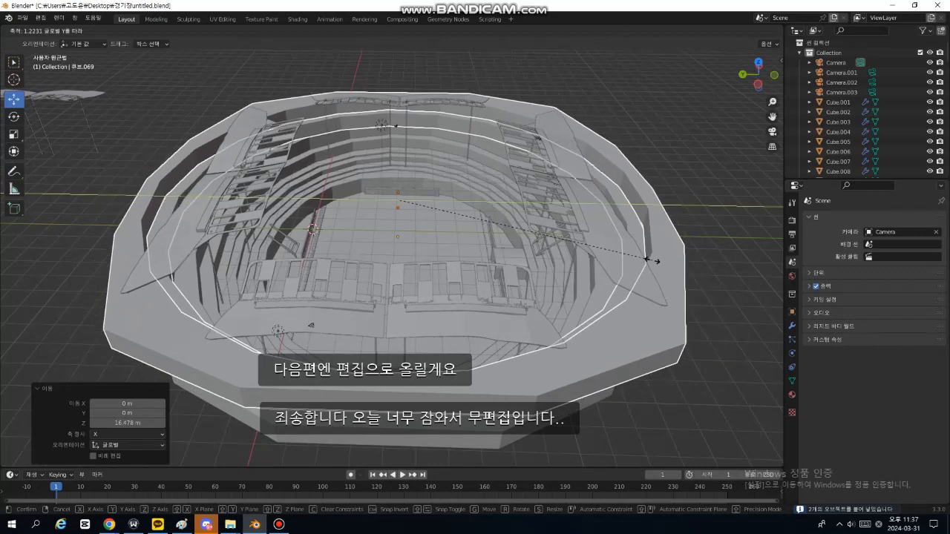
click(646, 259)
Stretch the new pair of upper walls by about 1.2 along X
middle_drag(645, 258, 640, 293)
scroll(579, 289, down, 1)
key(s)
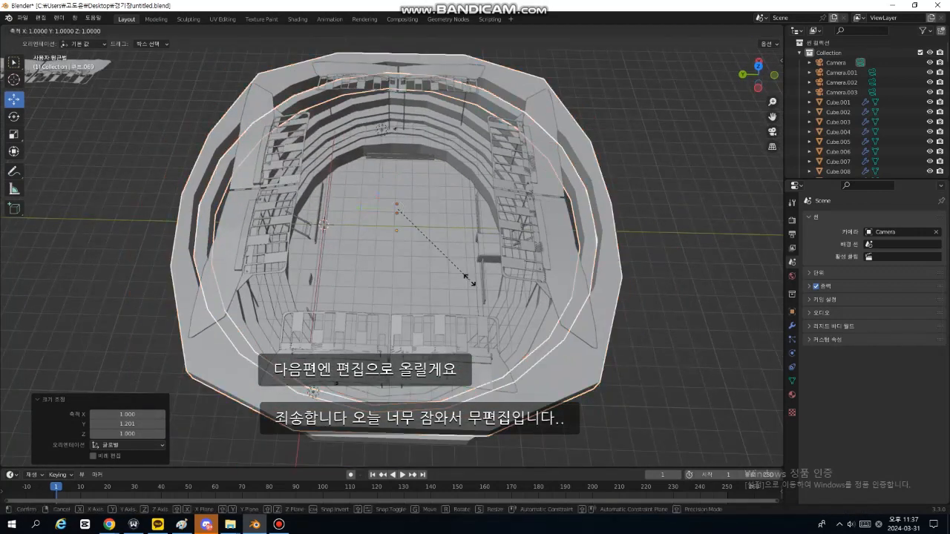
key(z)
click(458, 270)
key(s)
key(x)
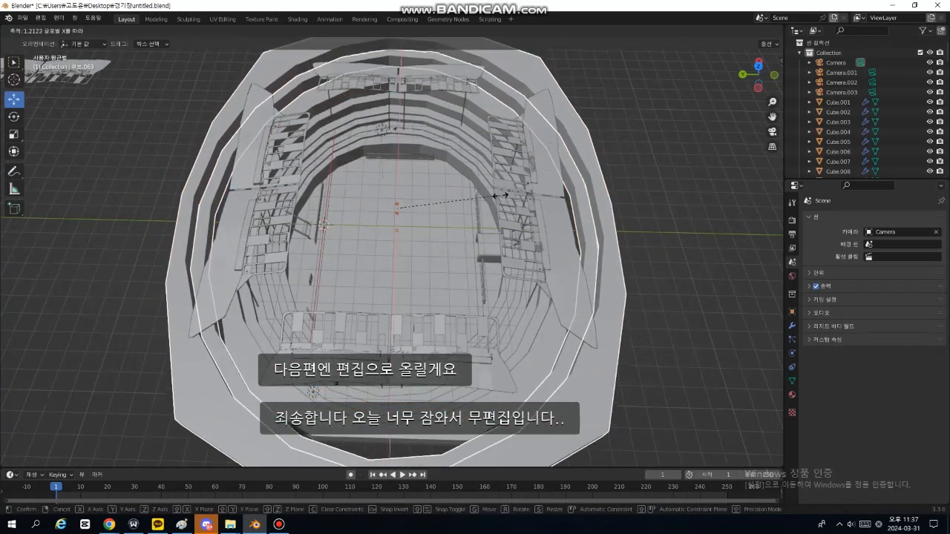
click(491, 211)
Narrow the new pair of upper walls by a factor of 0.928 along Y
middle_drag(491, 211, 505, 232)
key(s)
key(y)
click(496, 229)
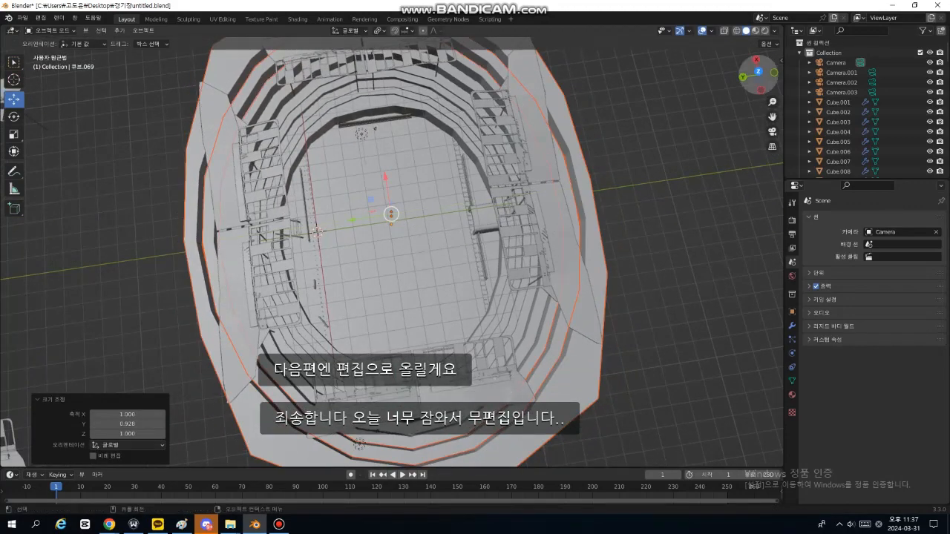
key(KP_7)
key(s)
key(x)
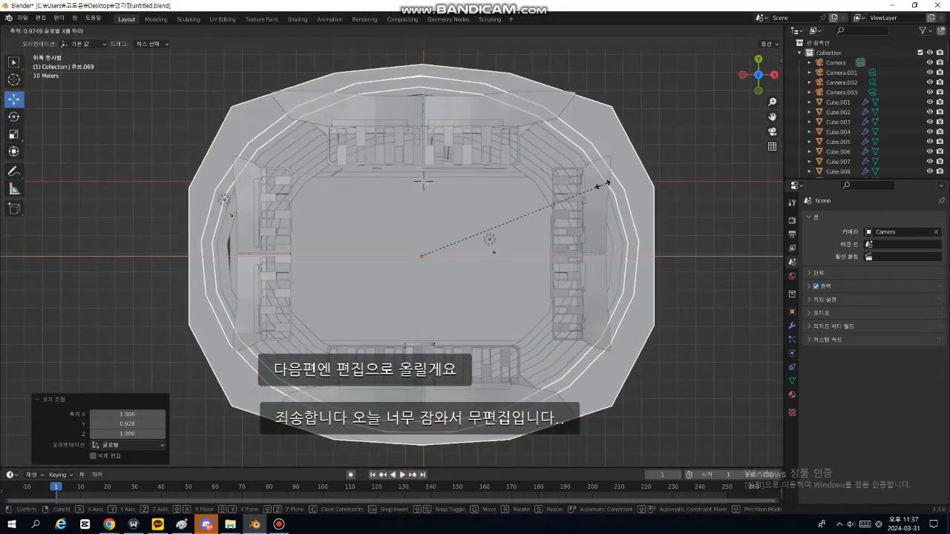
key(Escape)
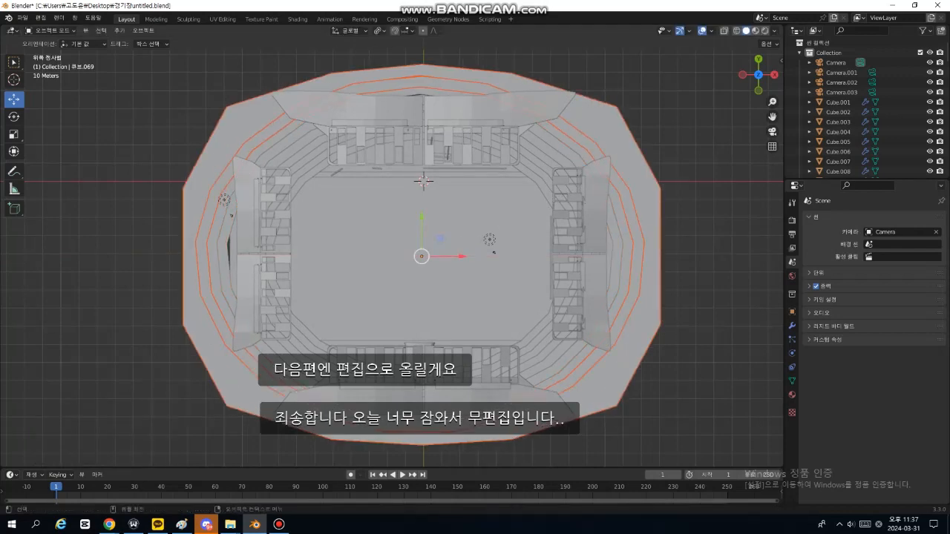
Stretch the new pair of upper walls slightly along Y
key(s)
key(y)
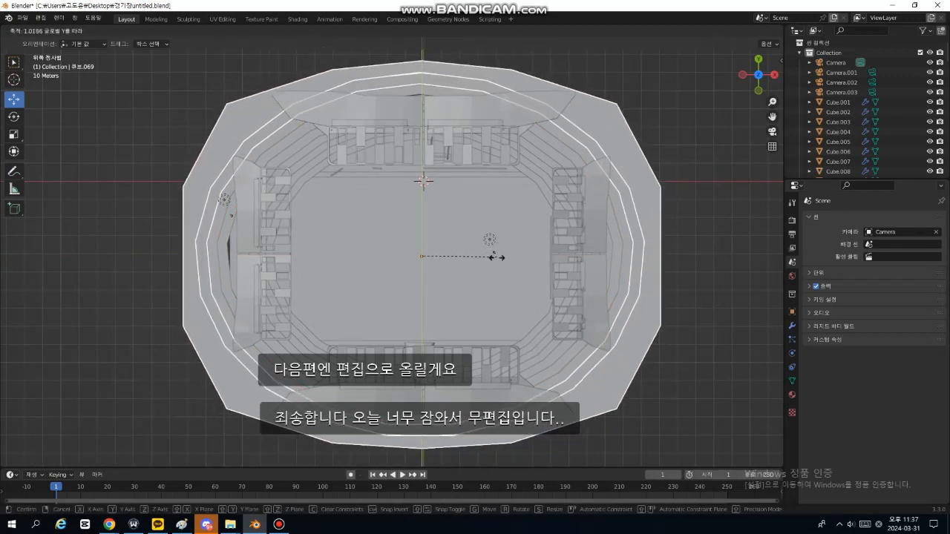
click(494, 252)
Narrow the inner wall of the upper stand tiers by a factor of 0.984 along X
click(493, 252)
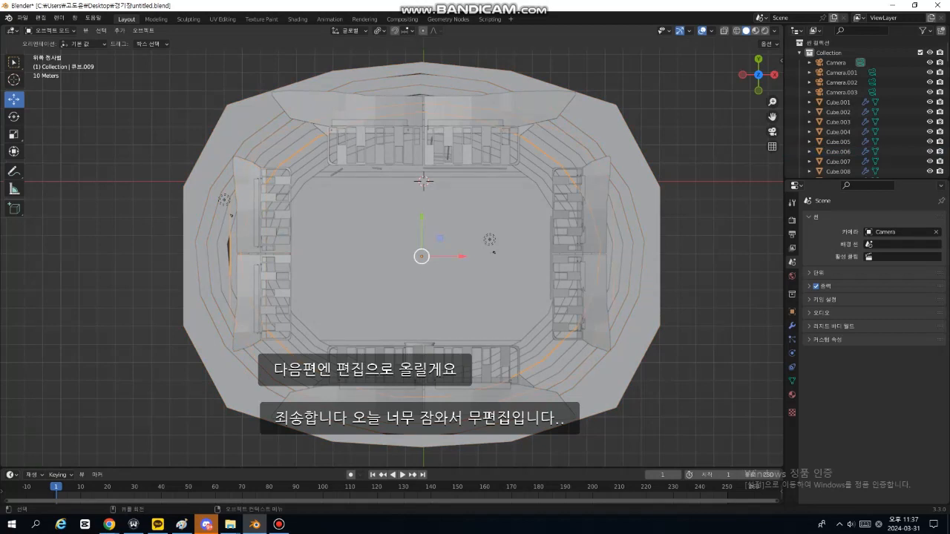
key(s)
key(x)
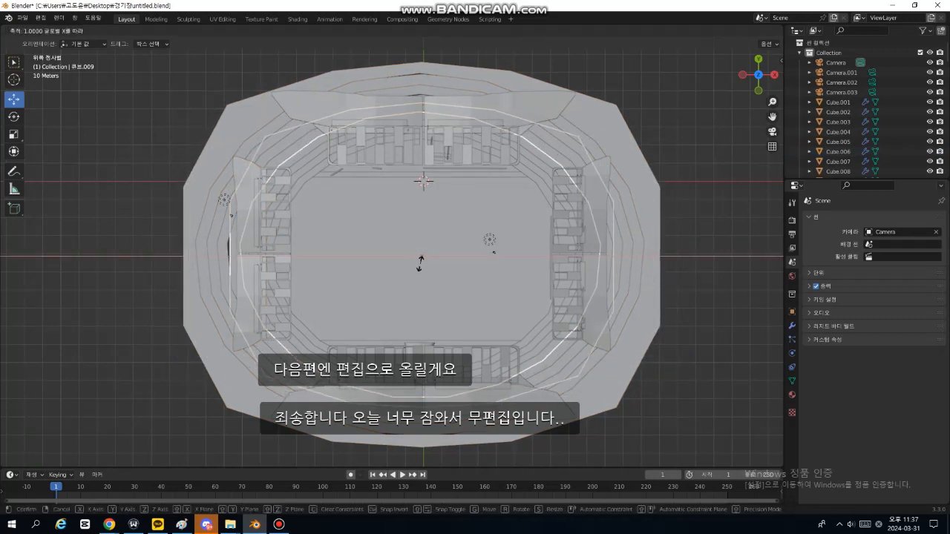
click(419, 261)
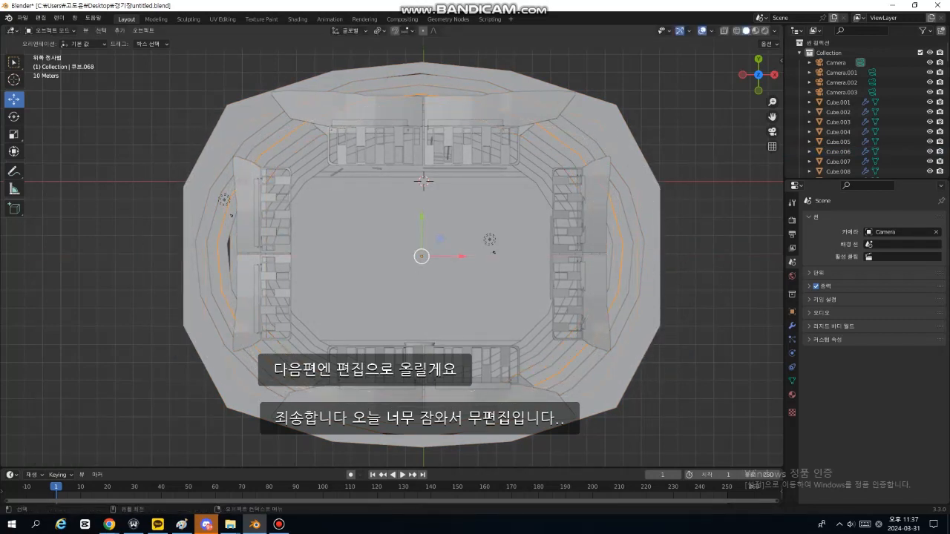
click(496, 296)
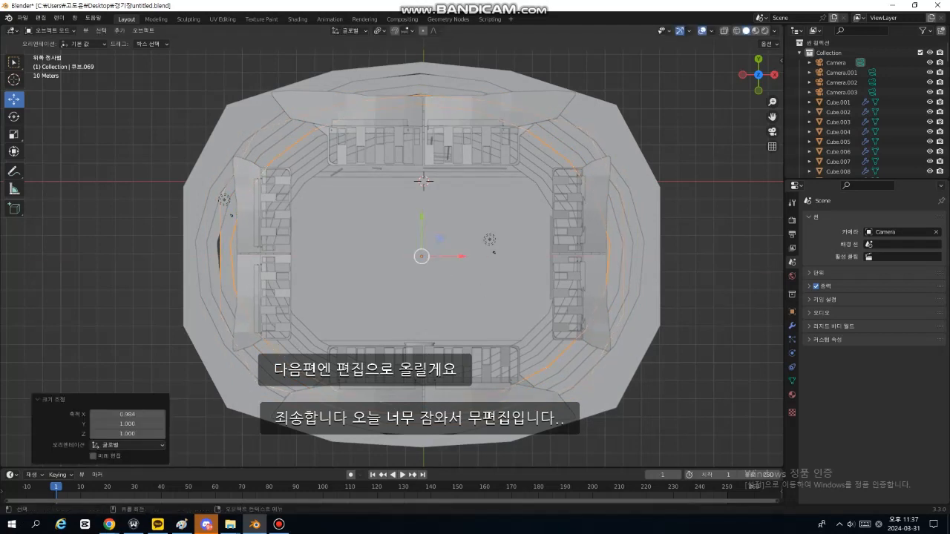
key(x)
Narrow the next two upper walls outward along X, by factors of about 0.976 and 0.983
click(573, 323)
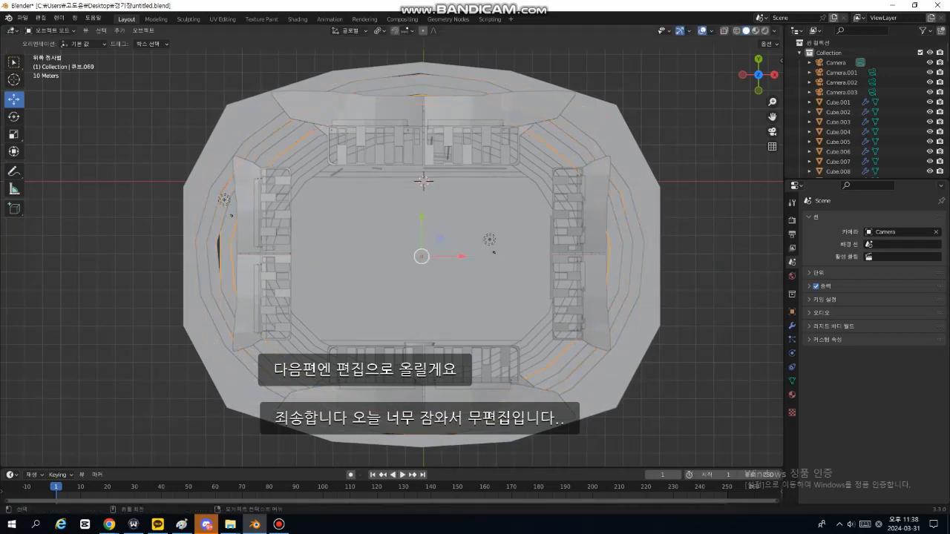
key(s)
key(x)
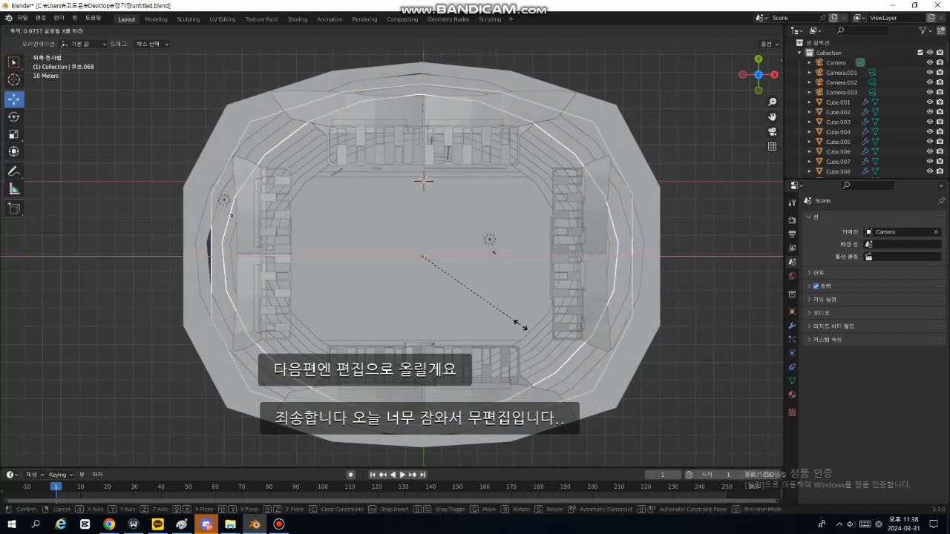
click(521, 325)
click(591, 364)
key(s)
key(x)
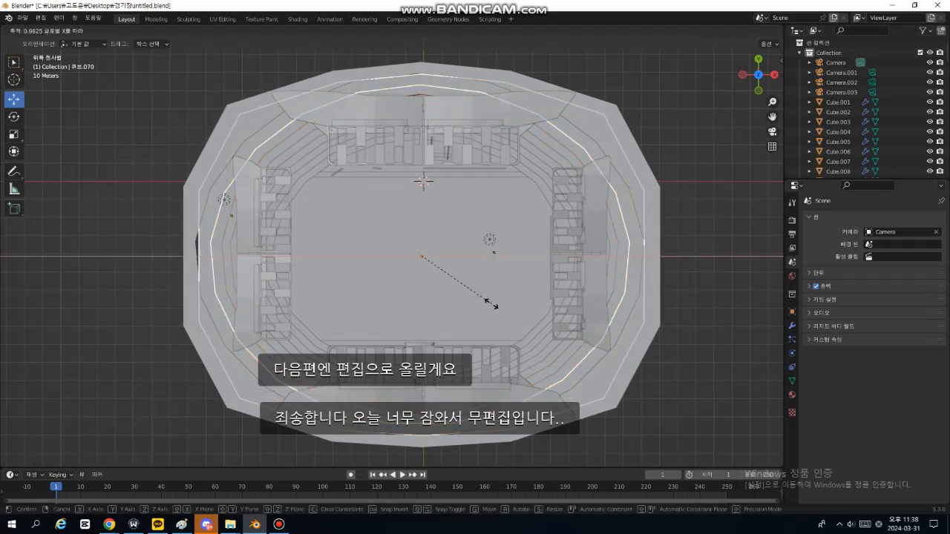
click(491, 304)
Narrow the outermost upper wall by a factor of about 0.989 along X and clear the selection
click(585, 340)
key(s)
key(x)
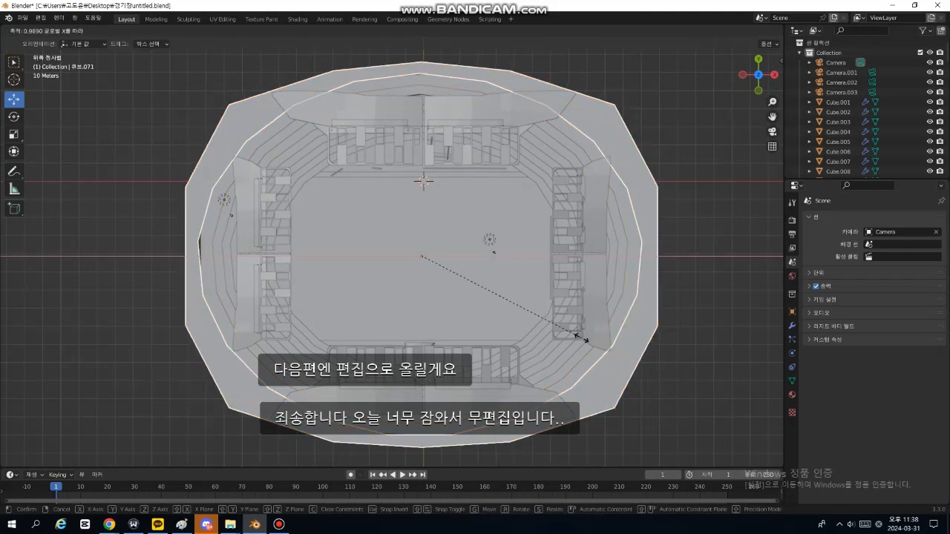
click(582, 338)
click(672, 356)
Switch to Chrome to view the reference photos of players entering a stadium
middle_drag(594, 338, 482, 230)
scroll(527, 271, up, 4)
scroll(549, 238, up, 3)
middle_drag(549, 238, 300, 251)
click(327, 256)
click(109, 524)
mouse_move(74, 484)
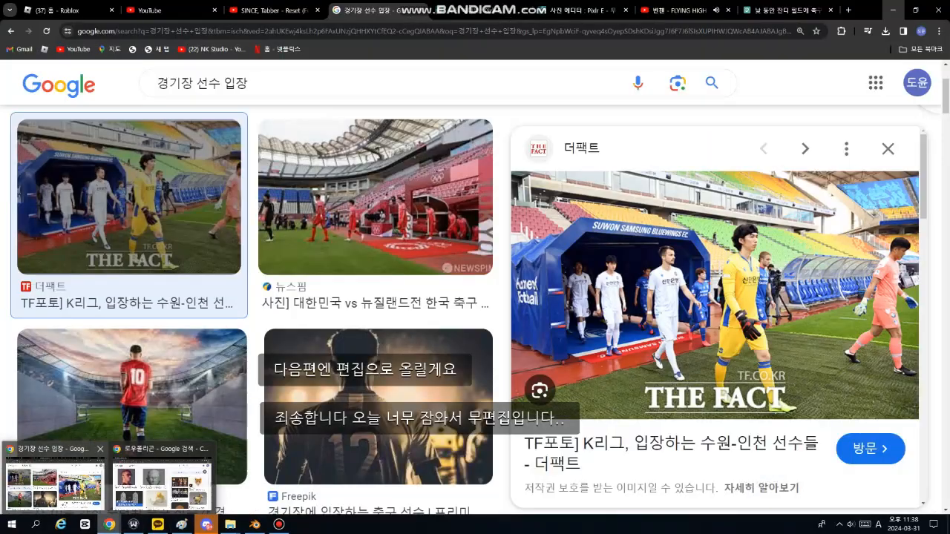